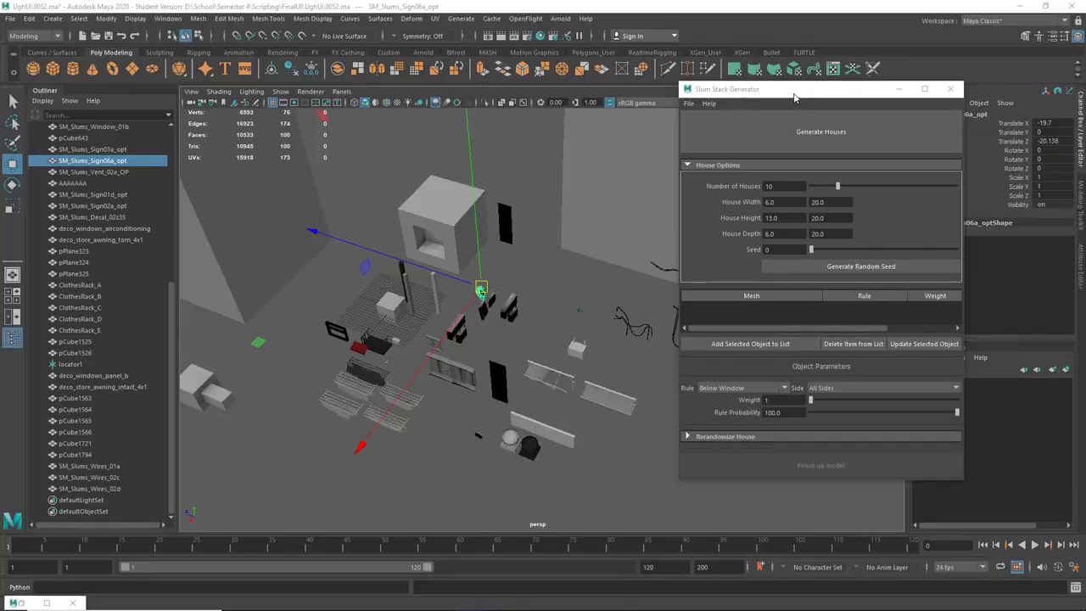
Step: Examine the prop meshes laid out in the scene, selecting SM_Slums_Sign03a_opt to inspect its pivot placement
drag(794, 99, 796, 109)
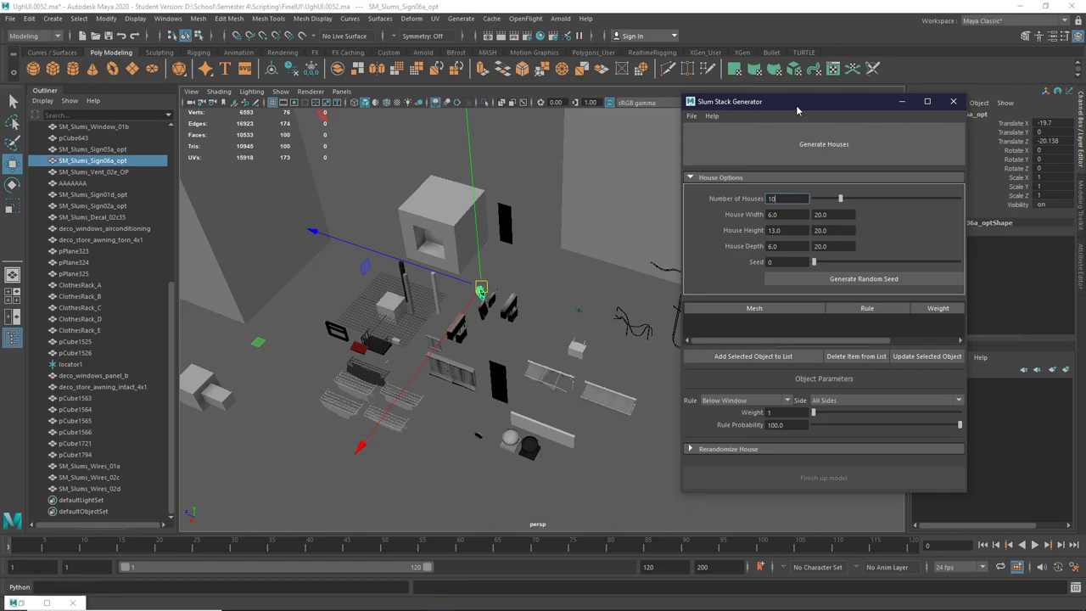
click(522, 325)
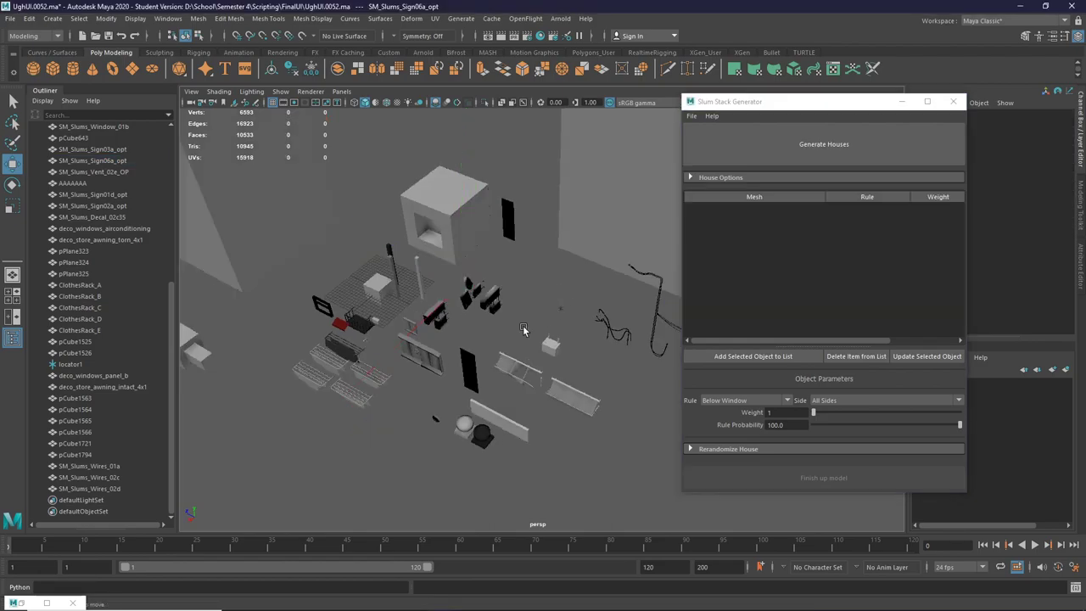
scroll(466, 313, up, 4)
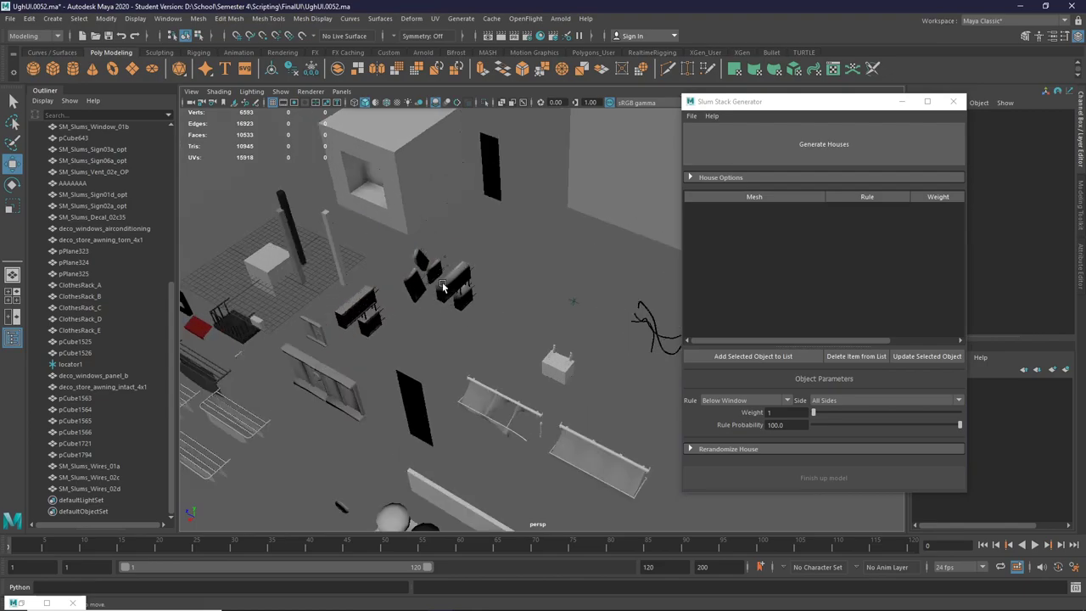
click(442, 287)
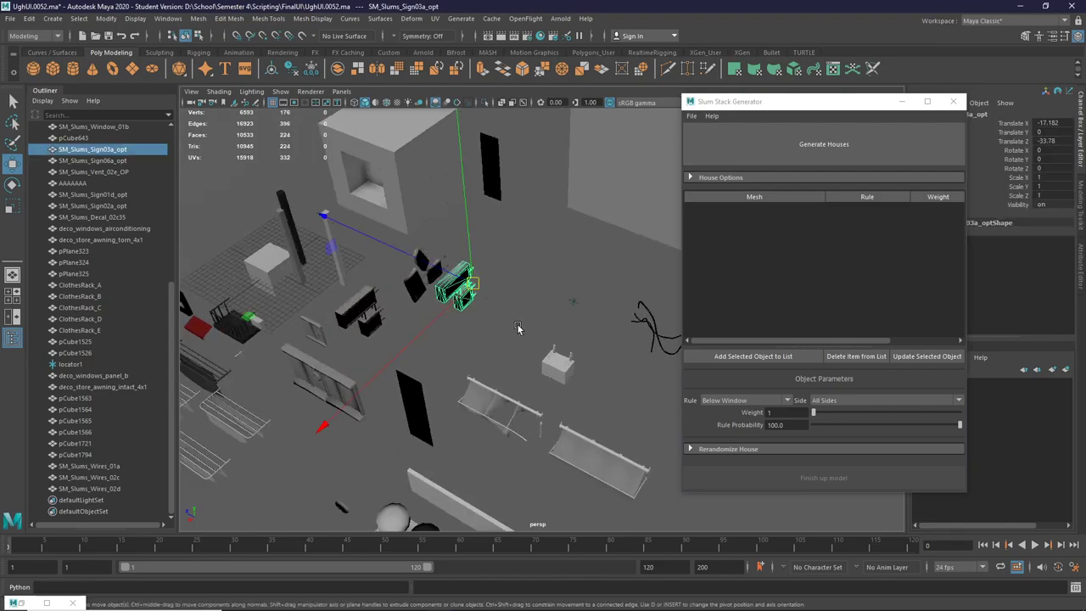
alt+drag(511, 323, 518, 320)
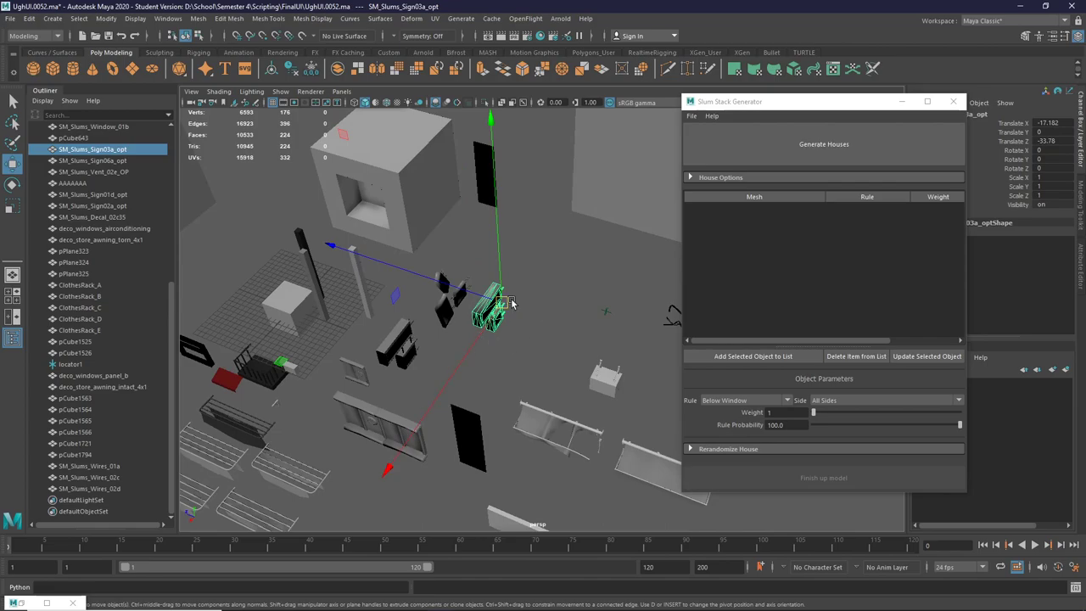
click(525, 334)
scroll(525, 334, down, 5)
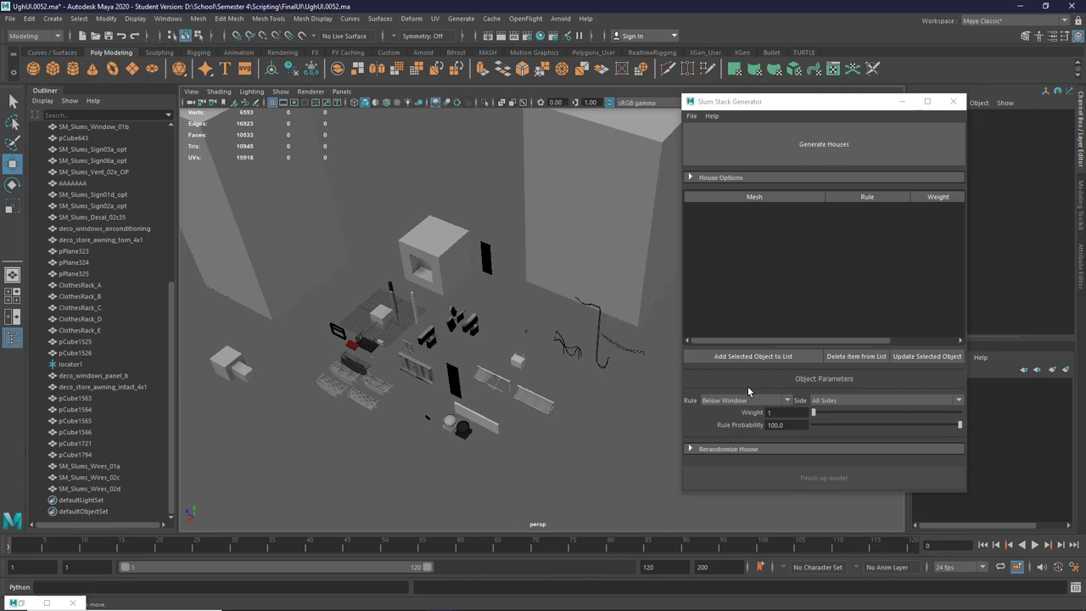
Step: Read through the Slum Stack Generator documentation on pivot placement, probabilities and sides
click(712, 115)
click(727, 132)
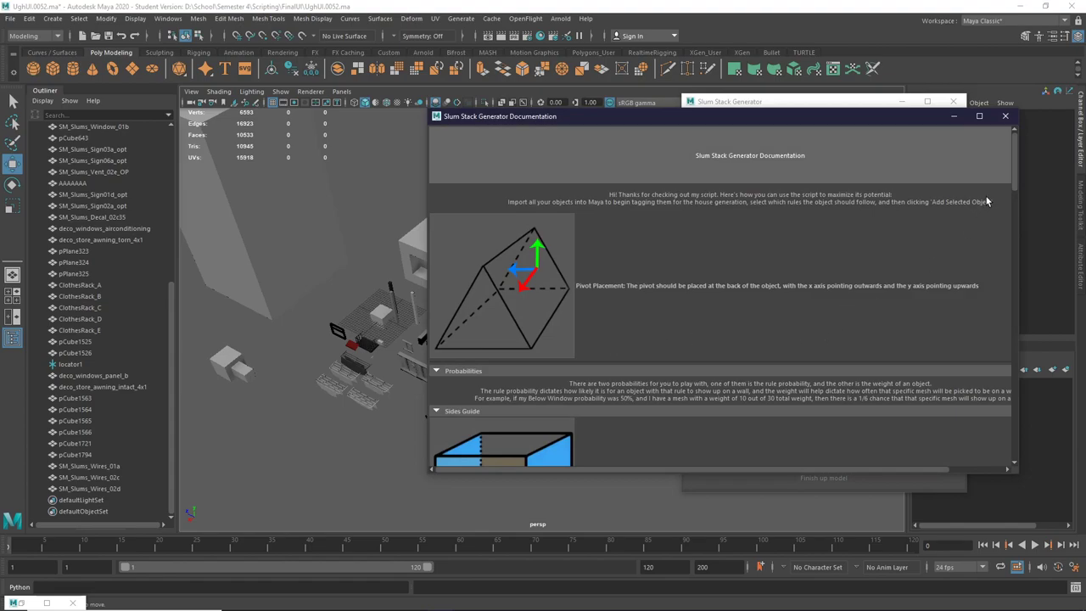
drag(1015, 169, 1023, 442)
click(1005, 117)
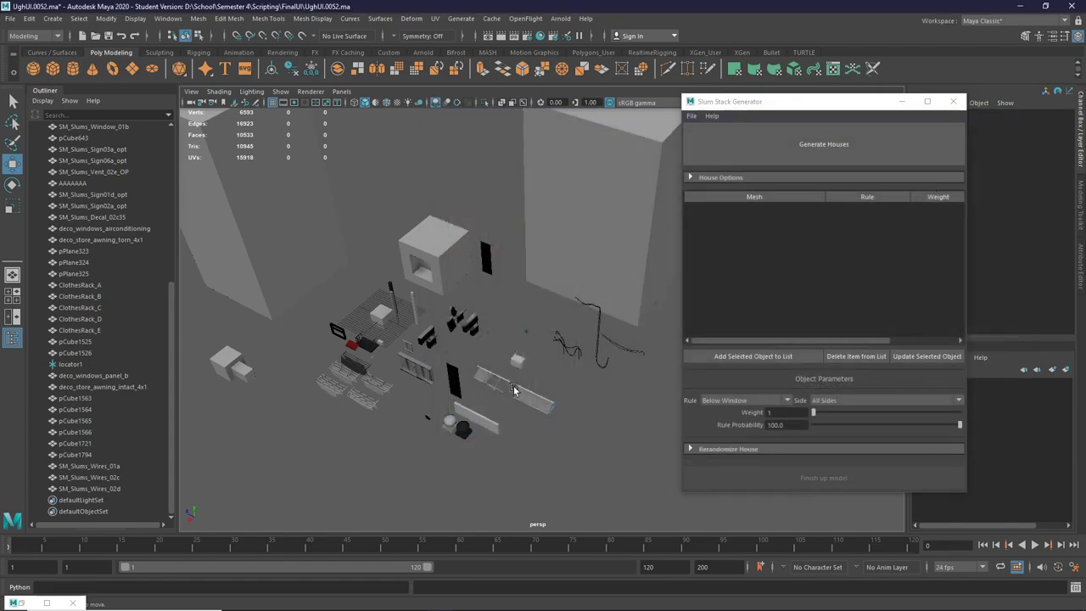
Step: Add SM_Slums_Sign03a_opt to the object list with the rule Anywhere but Window on the Front side
alt+drag(526, 382, 479, 372)
scroll(479, 370, up, 4)
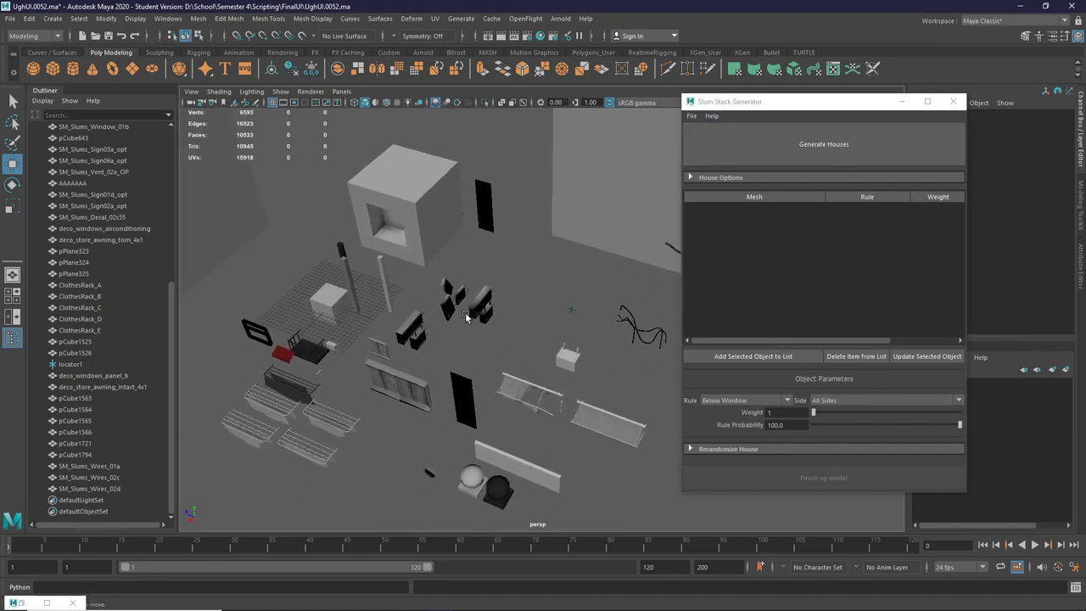
click(466, 313)
scroll(513, 345, up, 3)
click(761, 402)
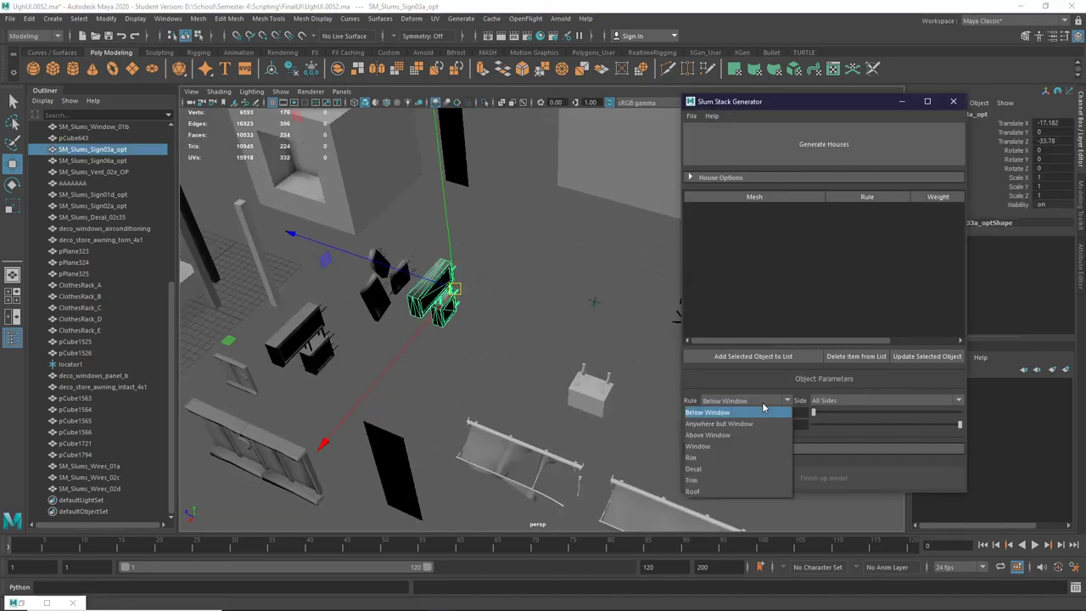
click(731, 426)
click(853, 405)
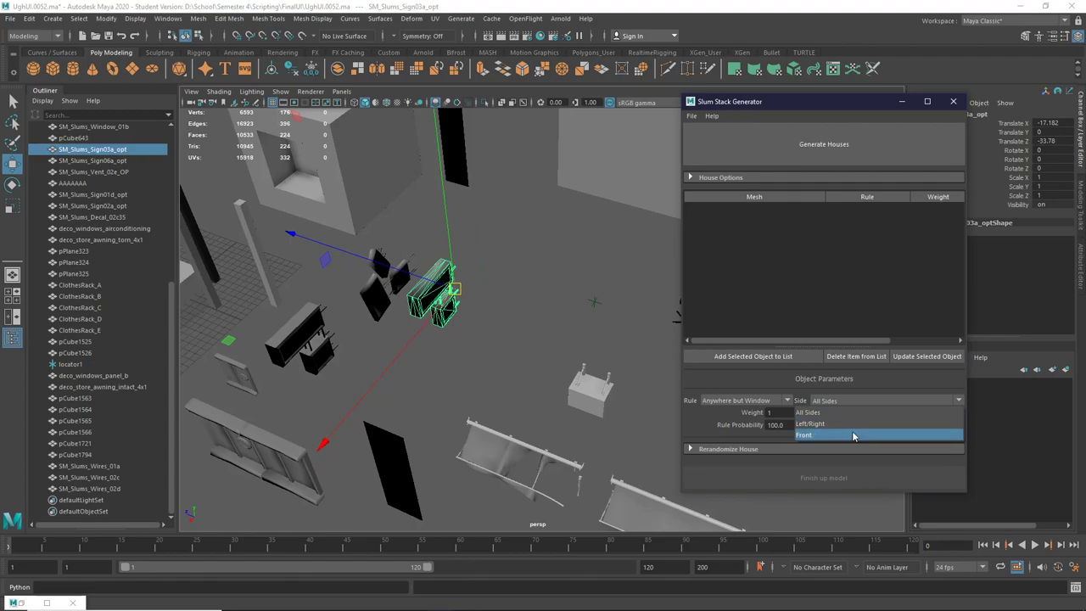
click(819, 436)
click(777, 357)
Step: Add SM_Slums_Sign06a_opt, SM_Slums_Sign01d_opt and SM_Slums_Sign02a_opt to the object list using the same rule and side
click(401, 357)
alt+drag(401, 356, 445, 293)
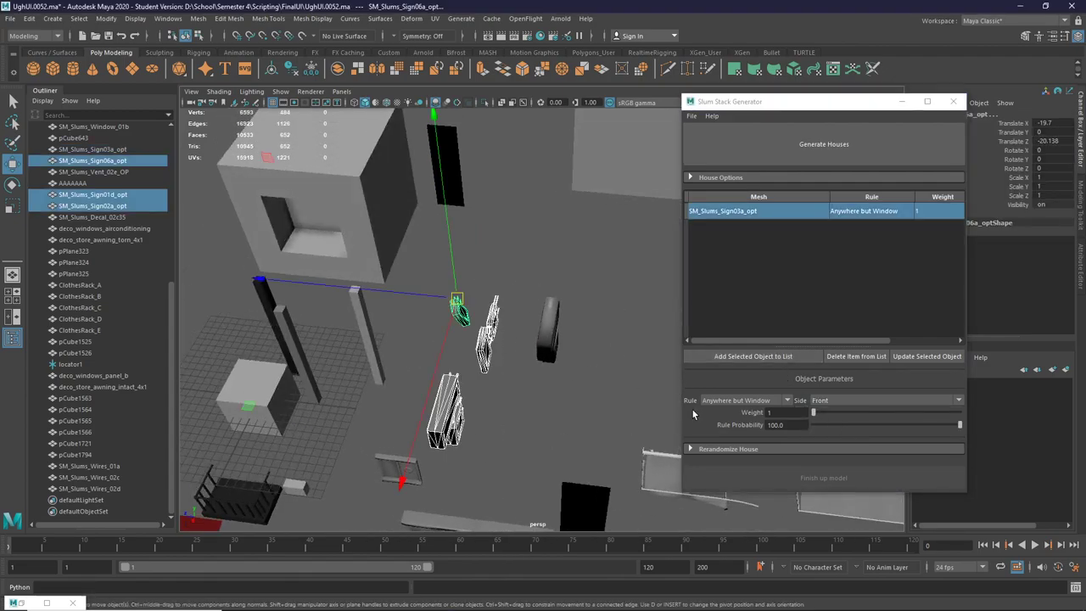
click(782, 360)
click(569, 402)
Step: Load a saved object list from file into the generator, overwriting the existing objects
scroll(581, 390, down, 5)
alt+drag(582, 388, 543, 380)
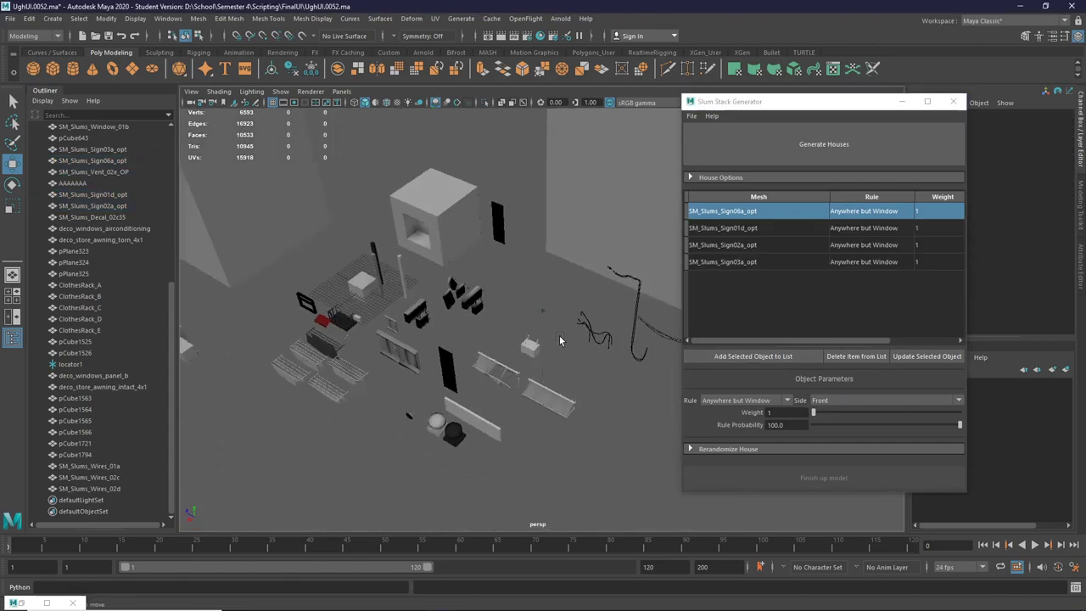
alt+drag(559, 339, 569, 335)
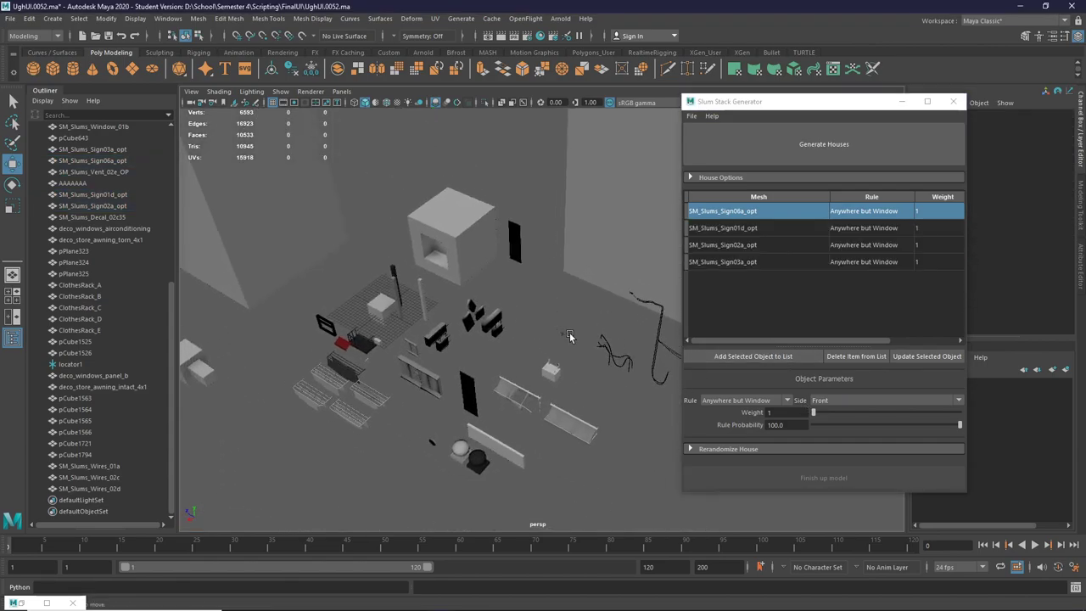
click(693, 116)
click(721, 129)
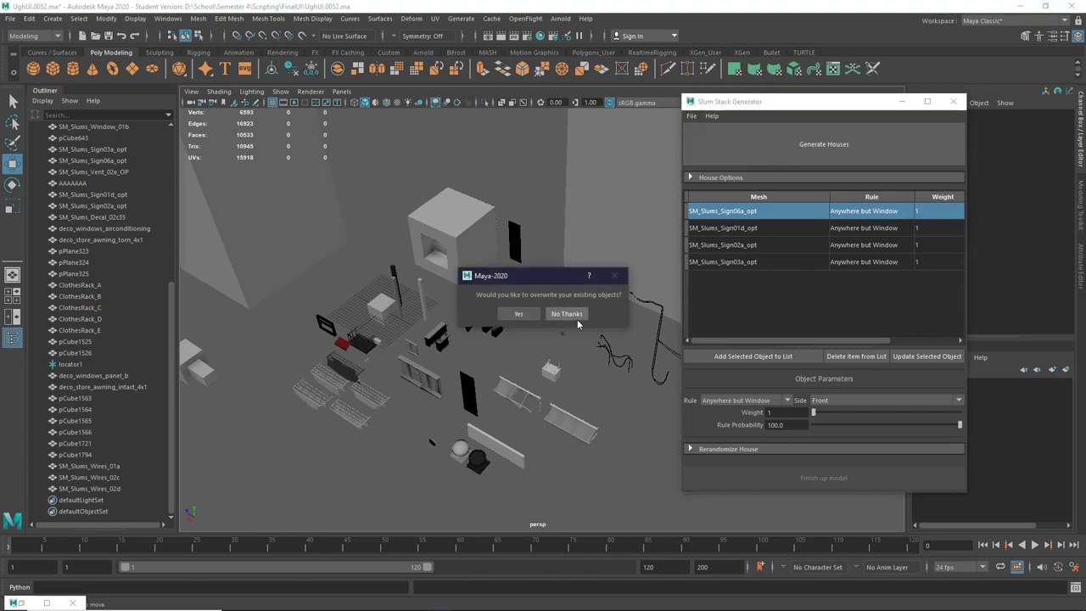
click(515, 316)
double_click(233, 346)
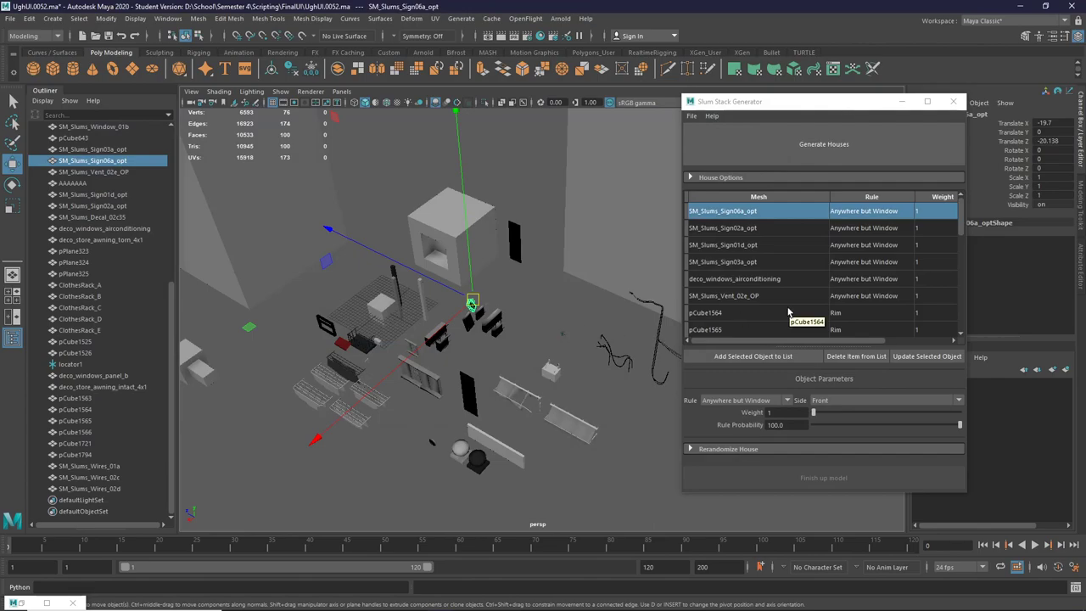
Step: Review the loaded list and check the entries of the SM_Slums_Sign03a_opt, intact awning and torn awning meshes by selecting them in the scene
scroll(787, 313, down, 3)
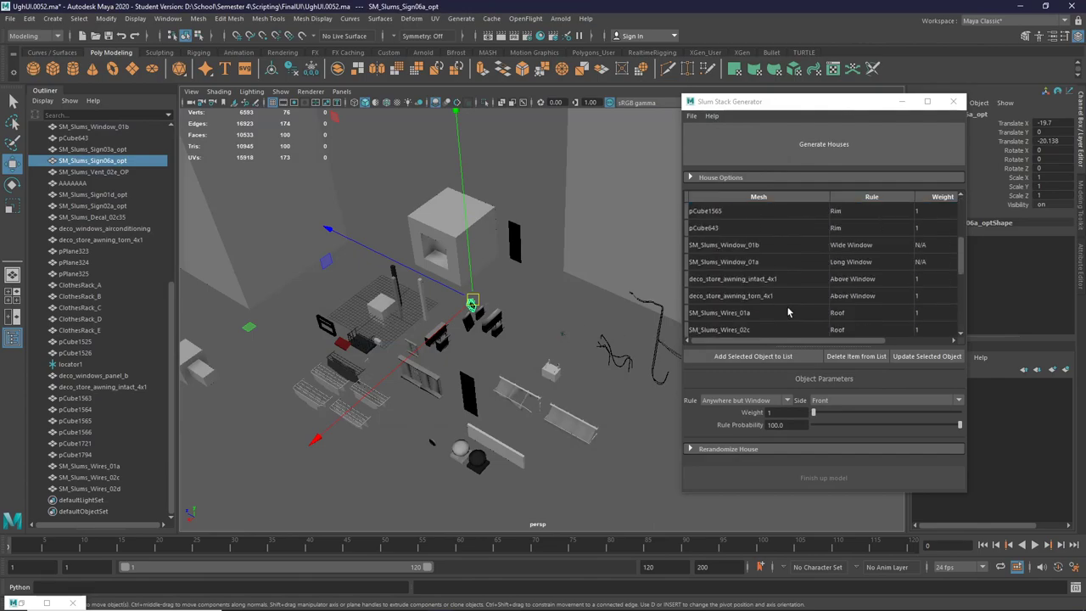
scroll(787, 313, up, 2)
alt+drag(564, 352, 578, 353)
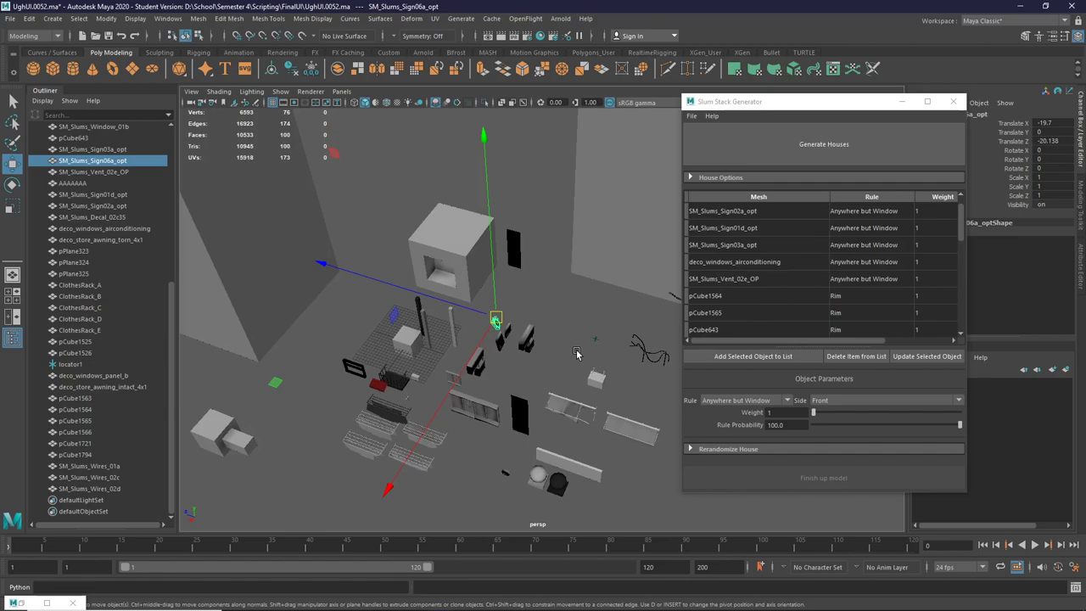
click(526, 339)
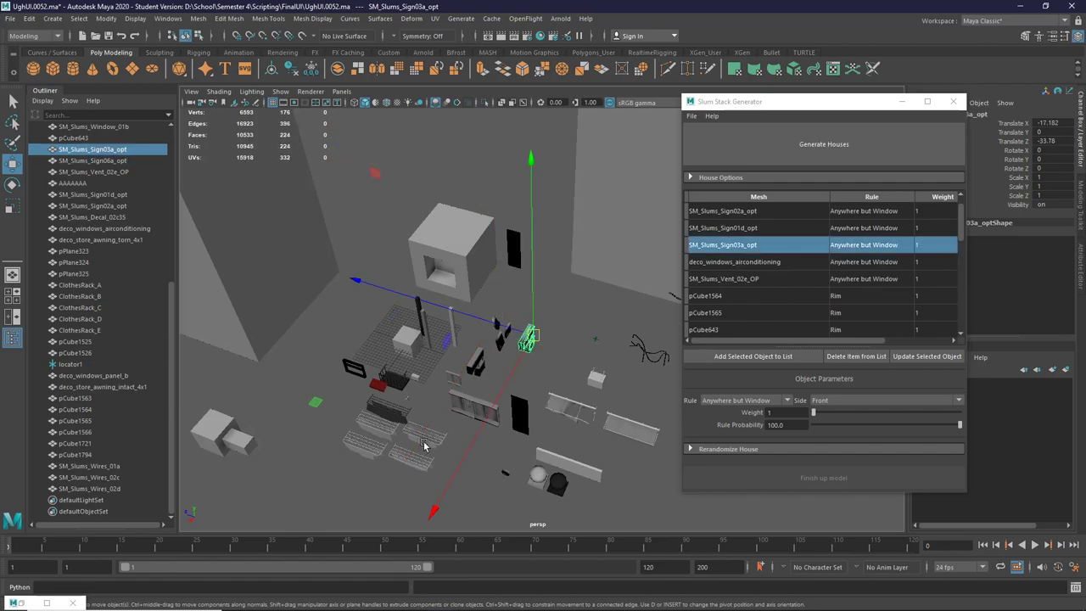
click(631, 433)
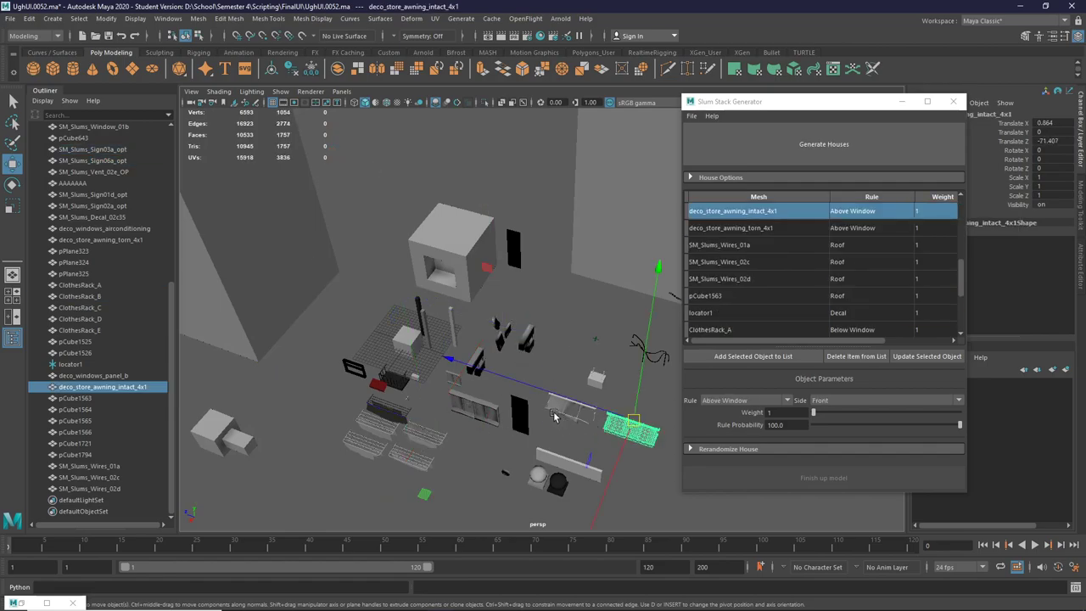
click(554, 416)
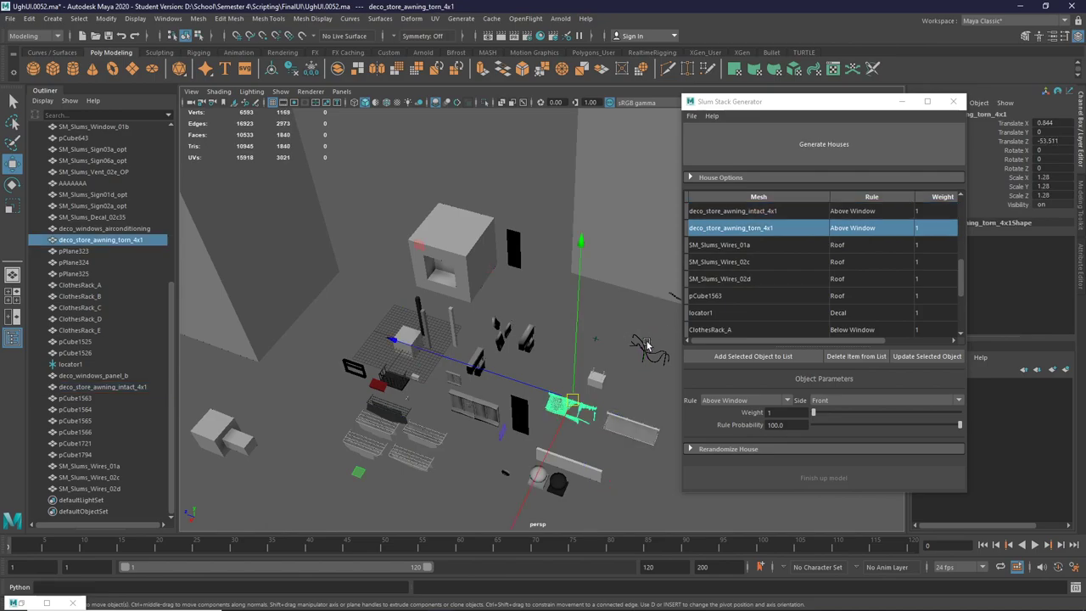
Step: Select pCube1563, roof wire and torn awning entries in the list to locate their meshes in the scene
click(733, 294)
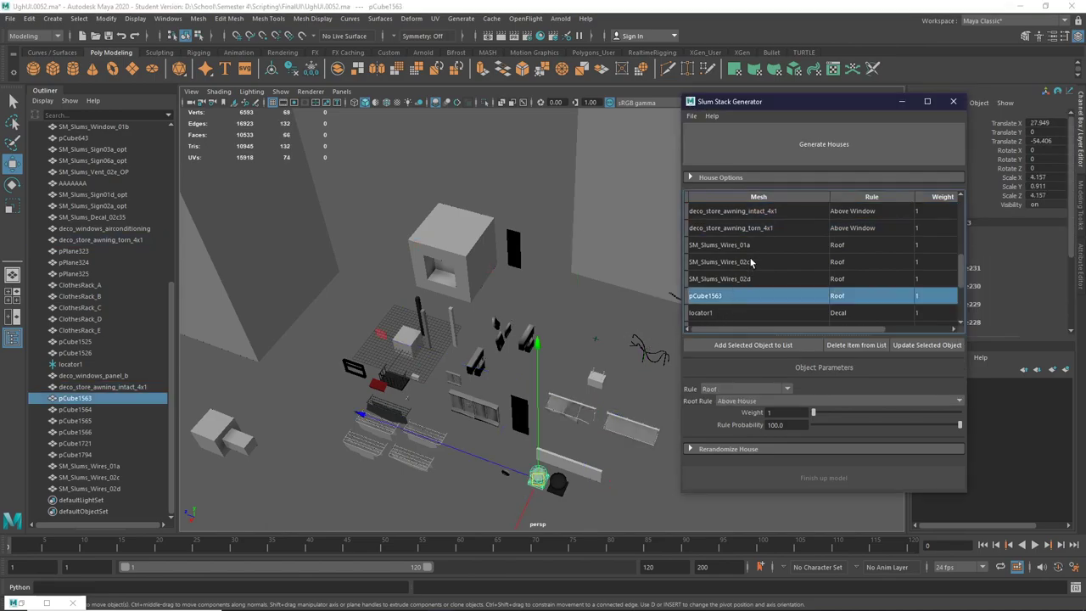
click(751, 263)
alt+middle_drag(529, 393, 498, 360)
scroll(453, 381, down, 2)
click(807, 245)
click(791, 227)
scroll(498, 360, up, 3)
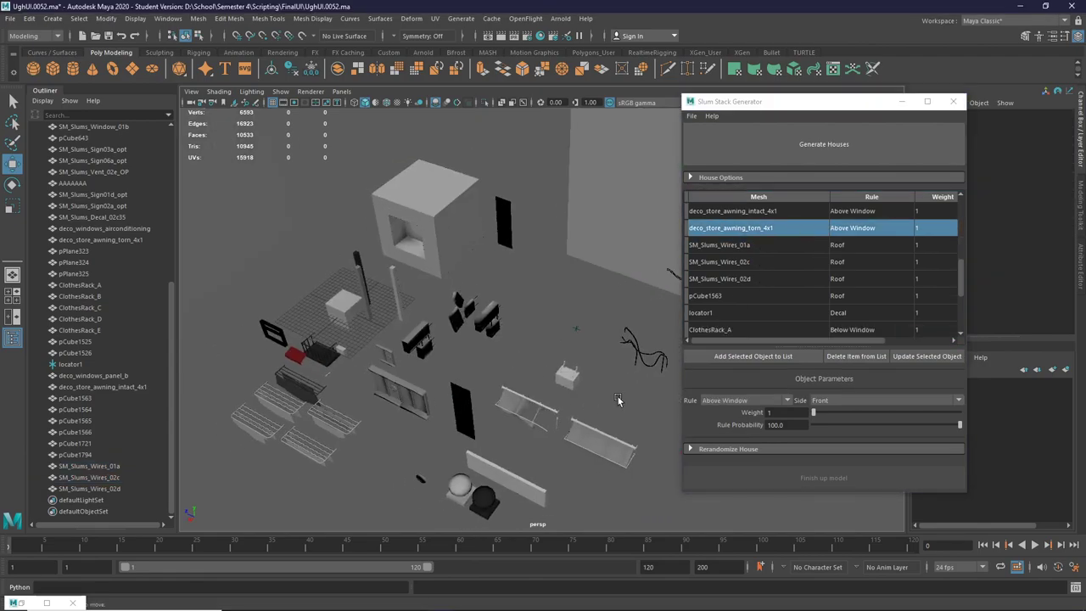
Step: Remove SM_Slums_Wires_02c from the object list
click(776, 260)
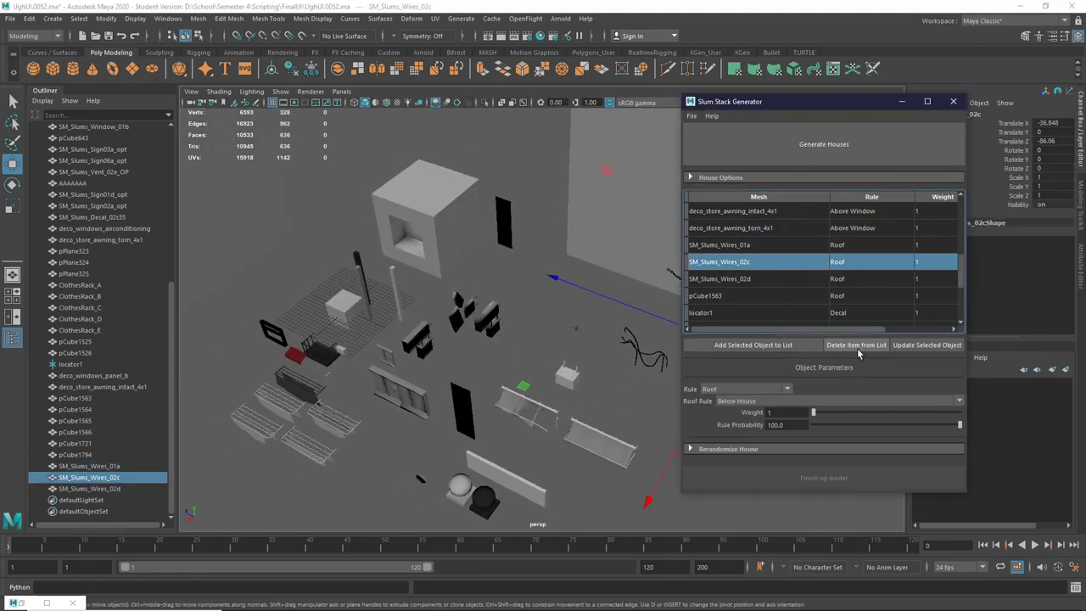
click(858, 356)
alt+drag(565, 355, 628, 416)
click(650, 436)
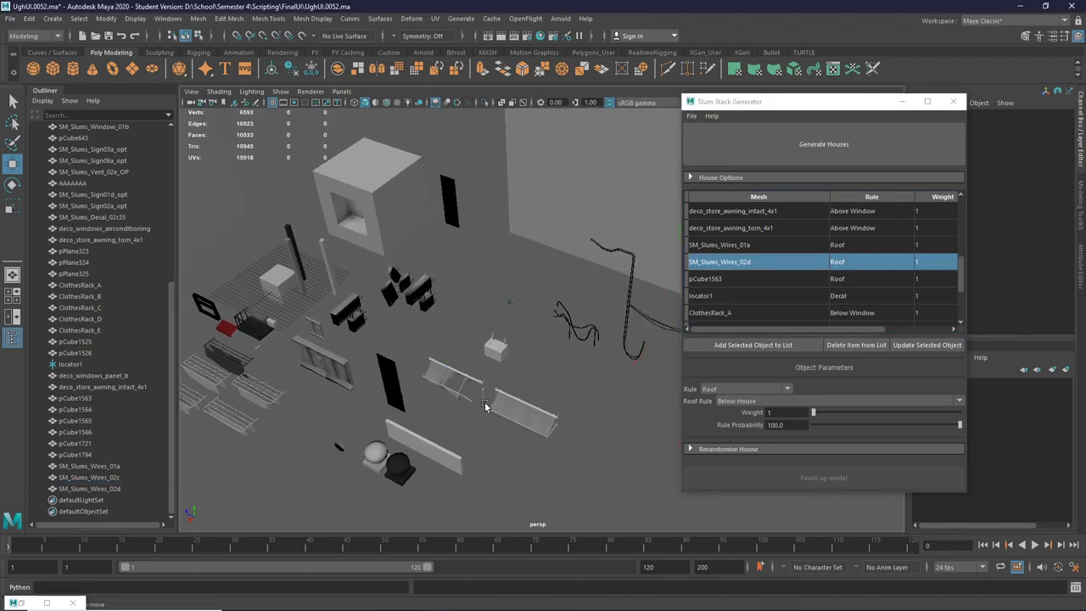
Step: Delete the deco_store_awning_intact_4x1 mesh from the scene and answer the prompt about its list entry
click(526, 417)
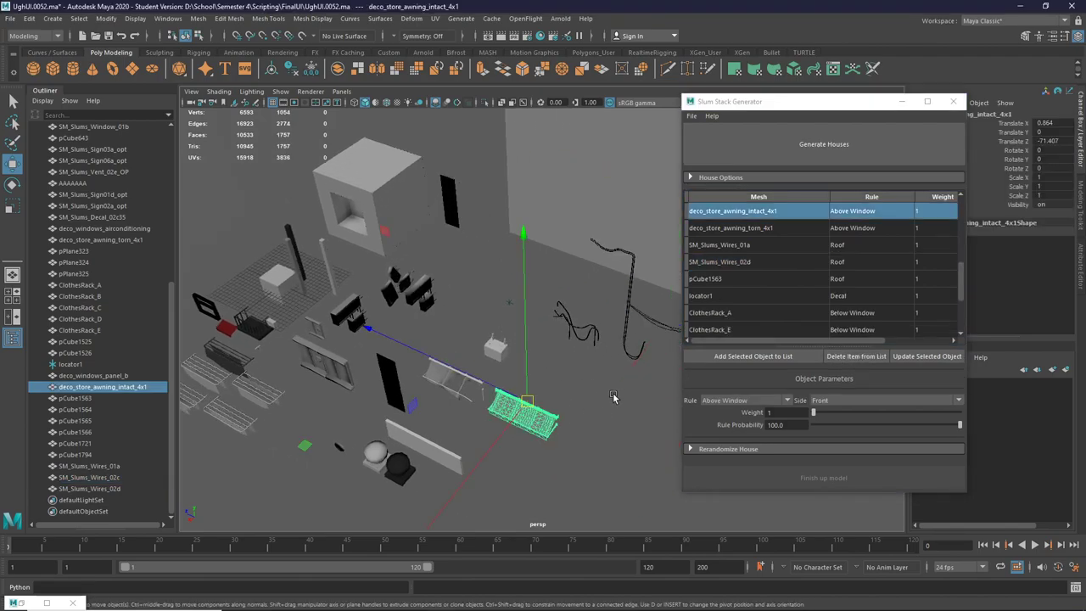
key(Delete)
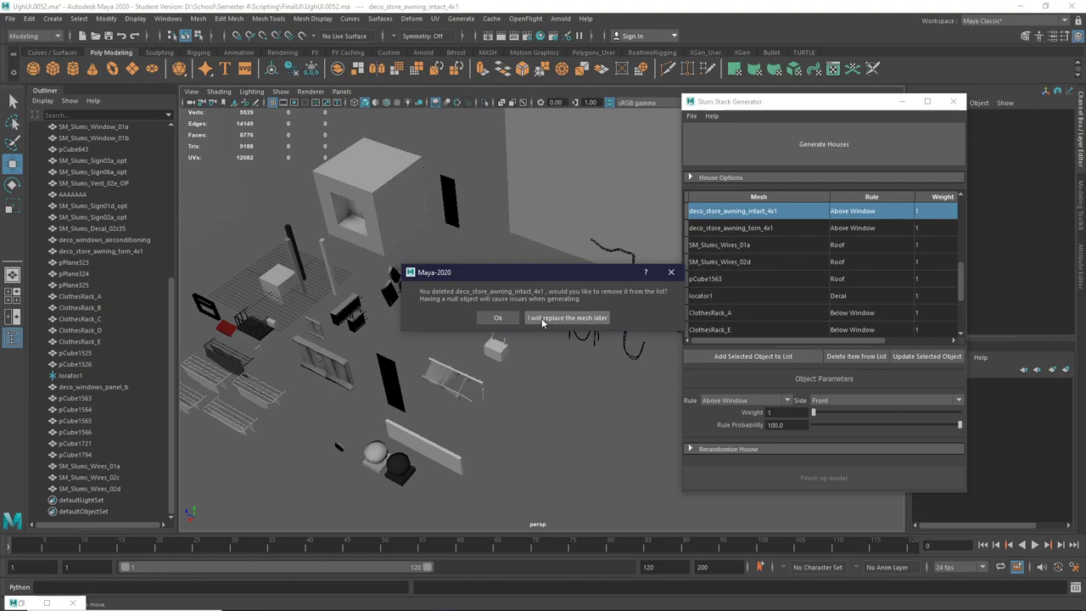
click(542, 319)
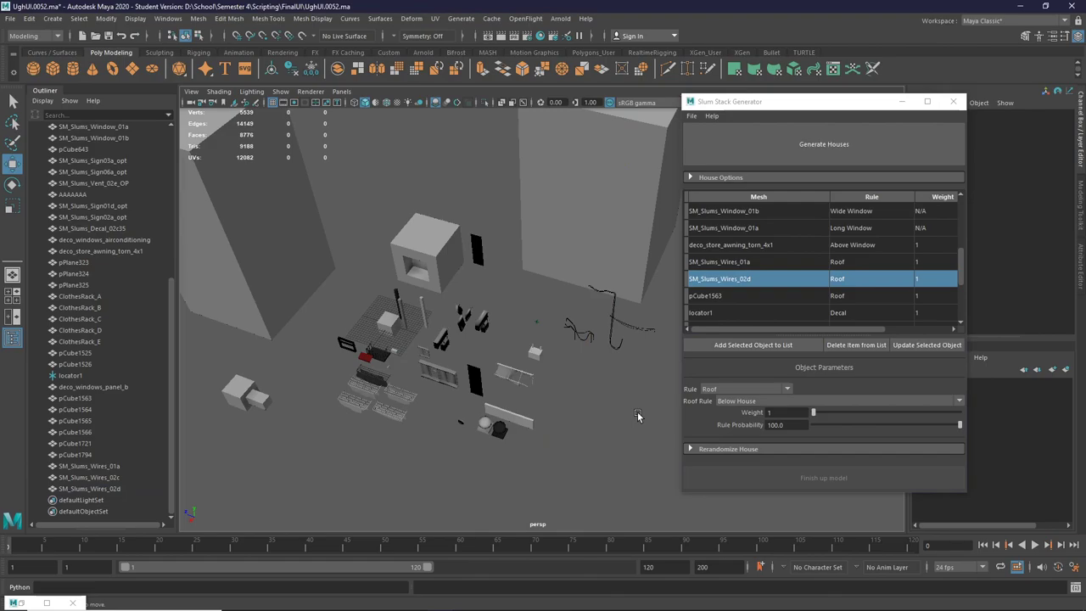
Step: Set the weight of SM_Slums_Wires_01a to 3 and update its list entry
click(742, 262)
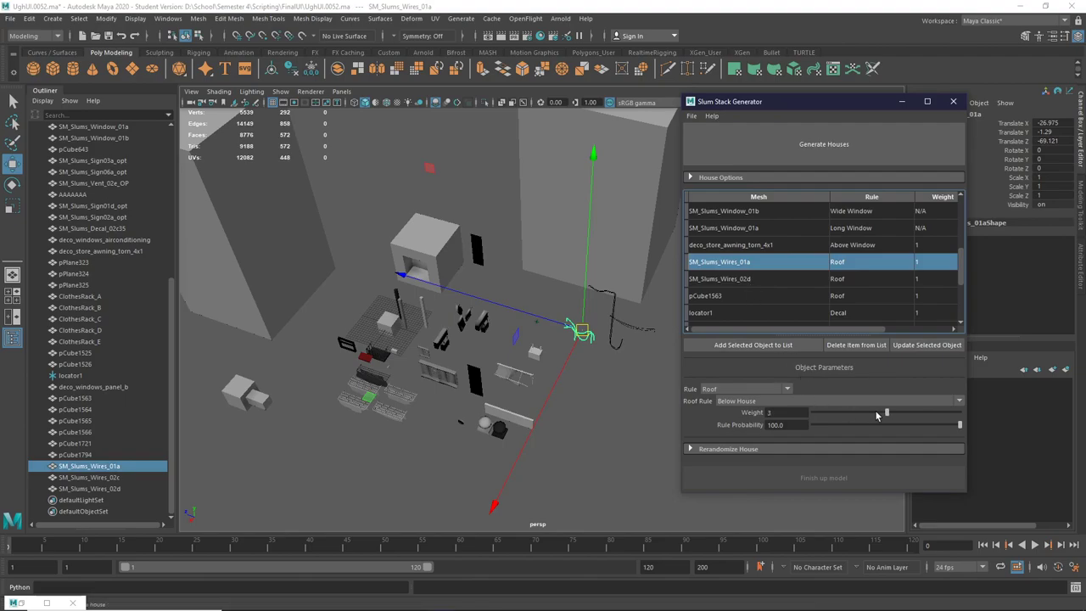
click(926, 348)
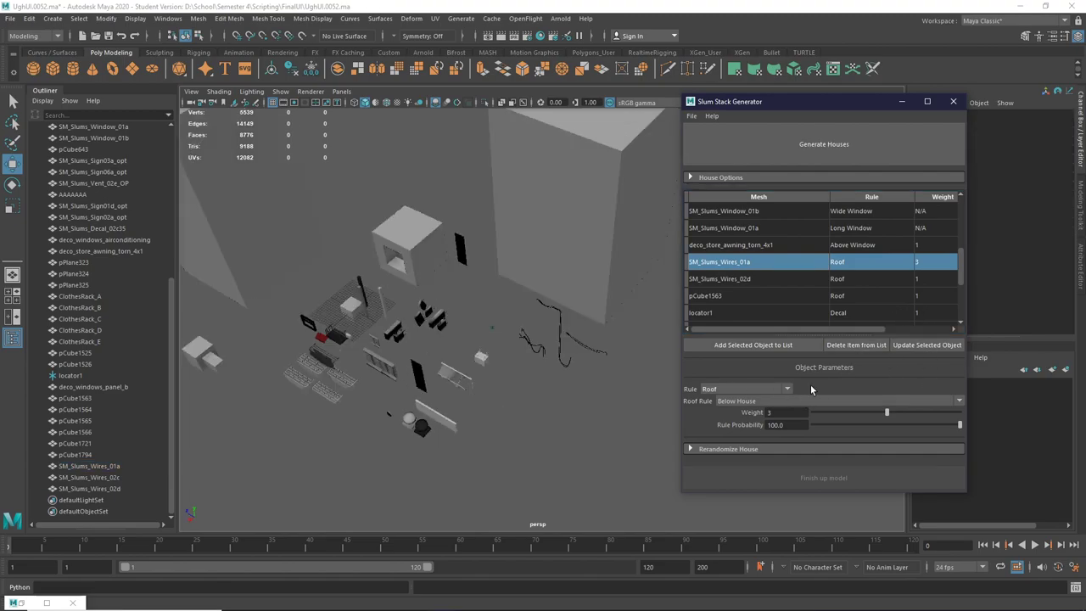
Step: Set the object parameters' rule to Above Window and try out the rule probability setting
click(779, 387)
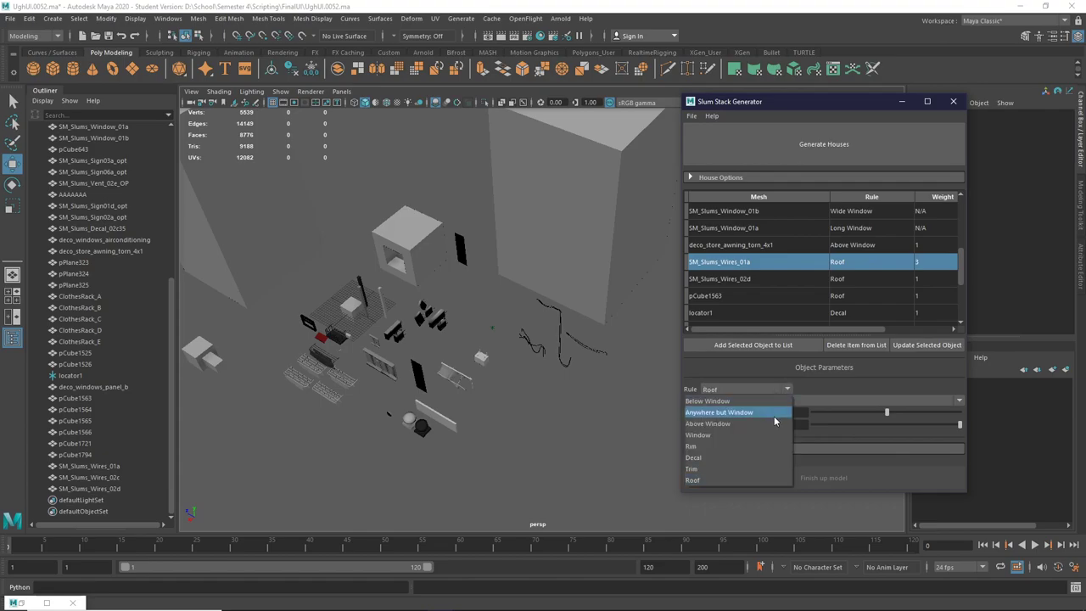
click(773, 424)
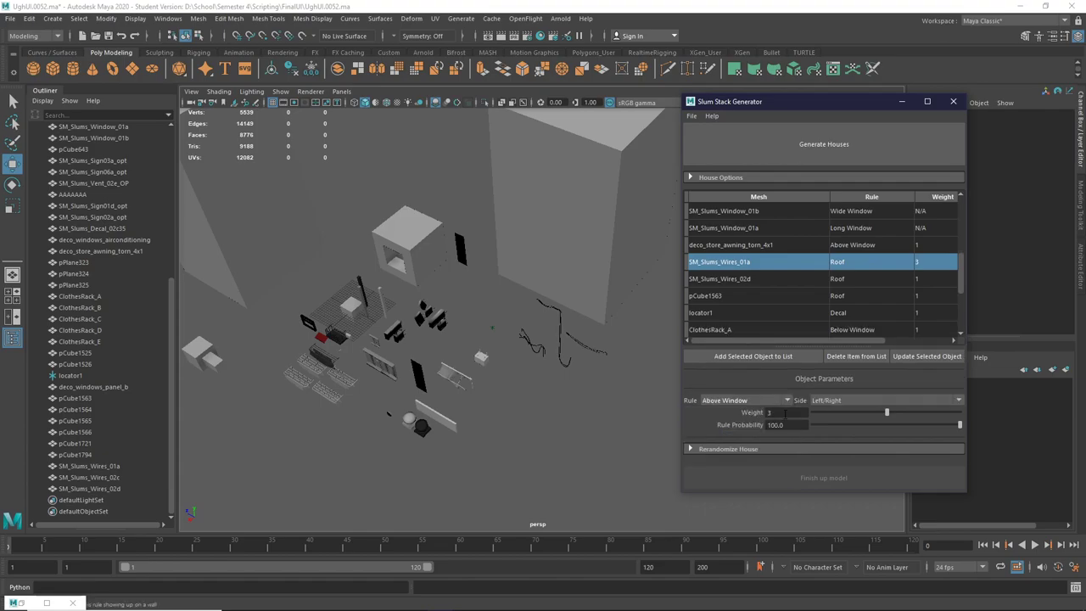
click(882, 426)
click(903, 424)
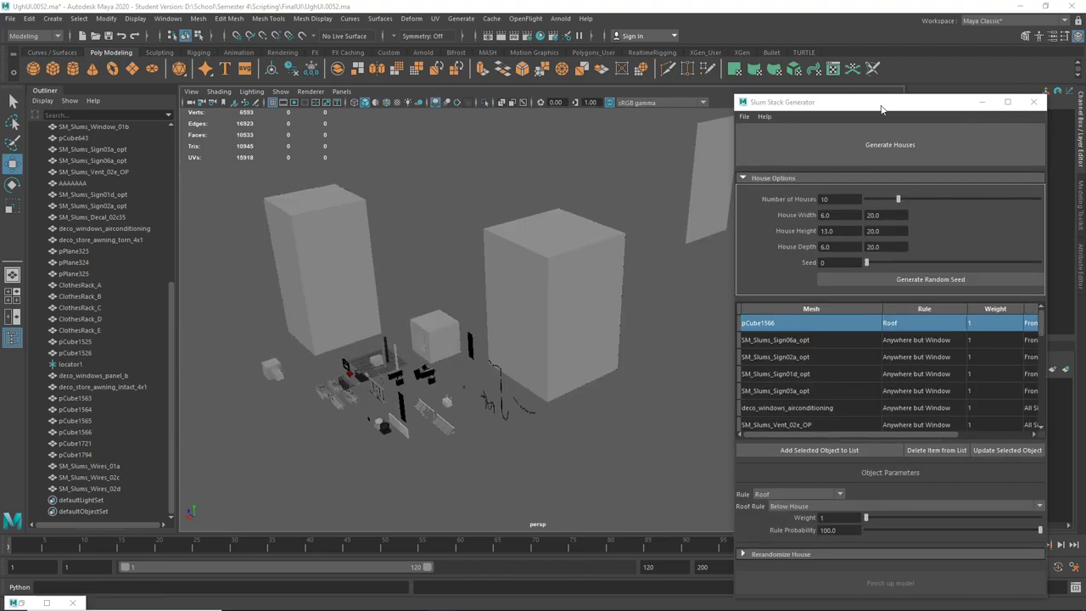
Step: Reposition the generator window and collapse the House Options section
drag(880, 108, 880, 77)
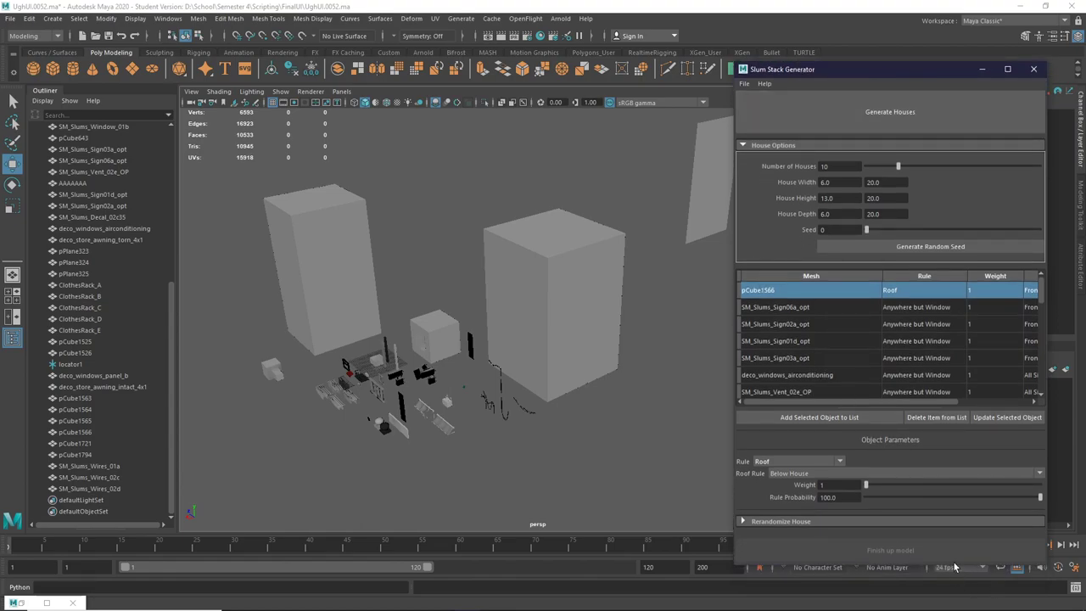
click(747, 144)
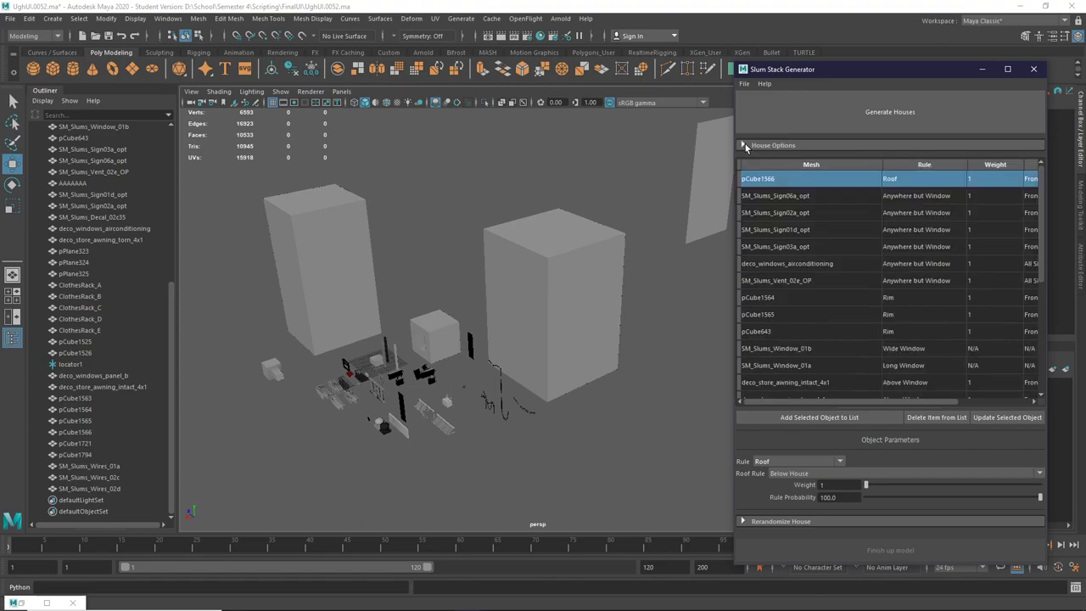
Step: Show the House Options and generate 10 houses on the large front block with seed 0
click(744, 144)
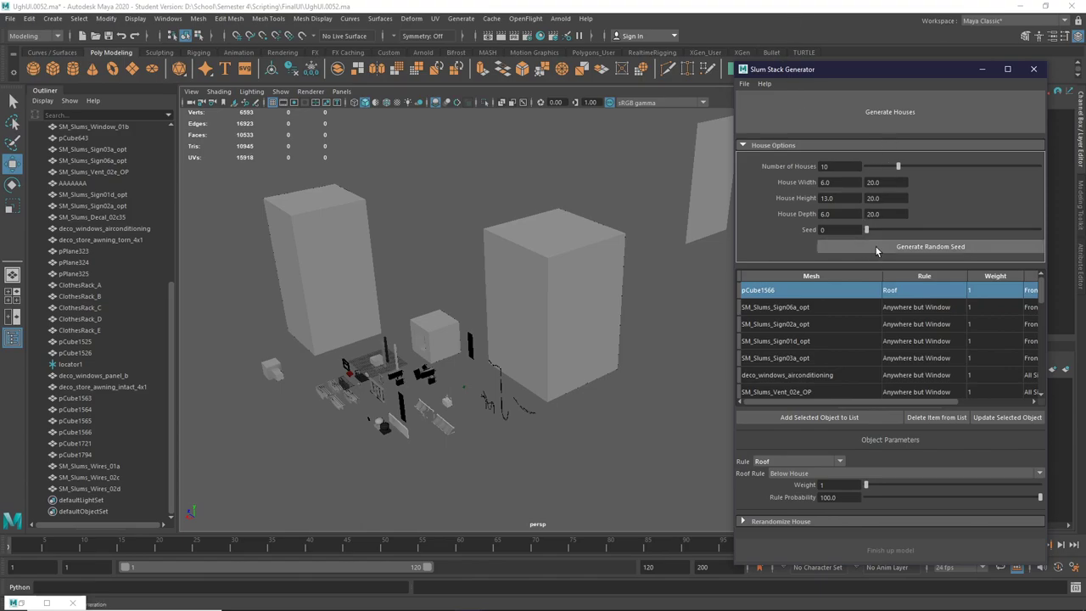
click(868, 117)
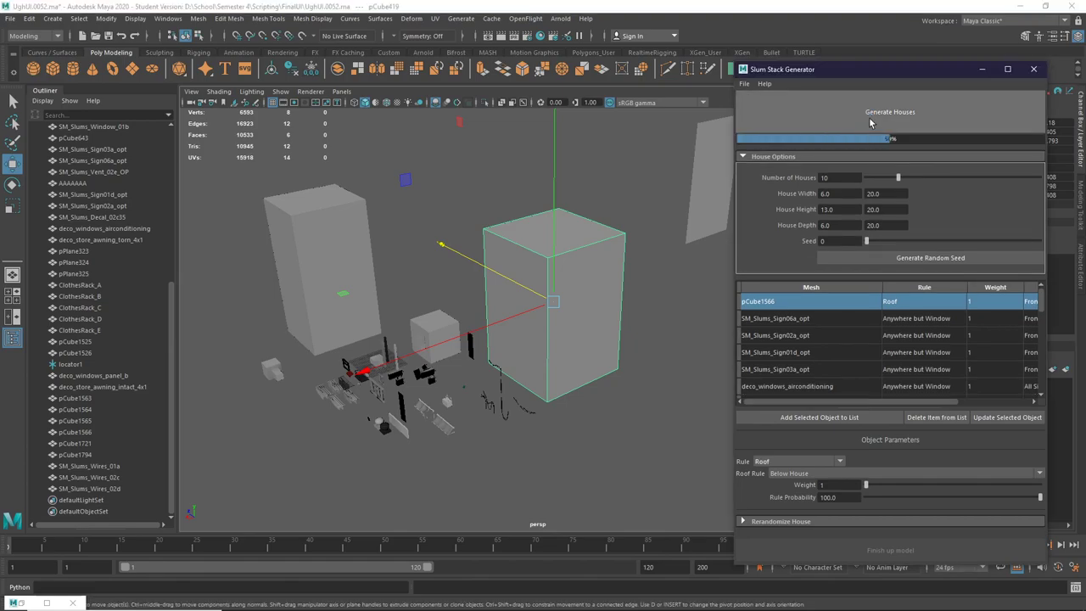
click(609, 357)
alt+drag(611, 359, 585, 393)
scroll(585, 393, up, 10)
alt+middle_drag(586, 393, 572, 296)
scroll(573, 346, down, 5)
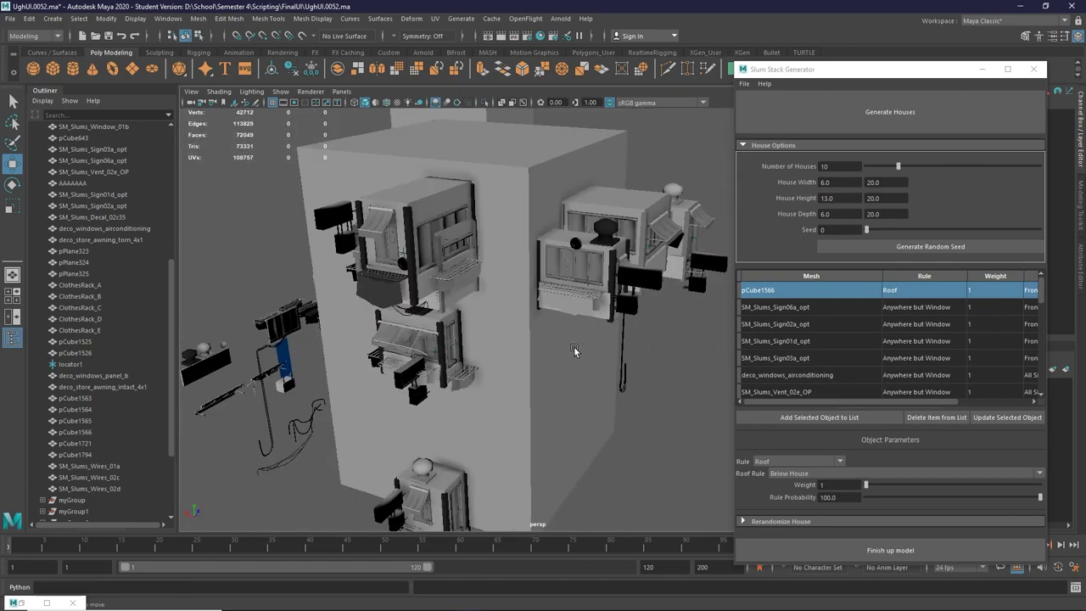
alt+drag(574, 347, 552, 354)
Step: Collapse the House Options, show the Rerandomize House settings and re-randomize the houses with only the Position option enabled
click(746, 521)
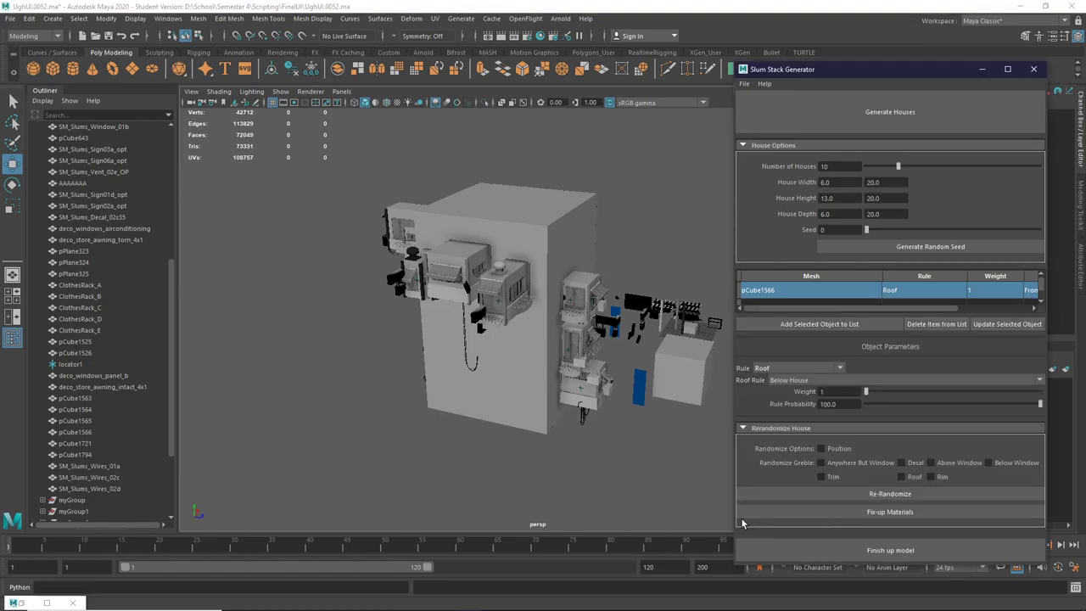
click(742, 145)
alt+drag(652, 455, 585, 406)
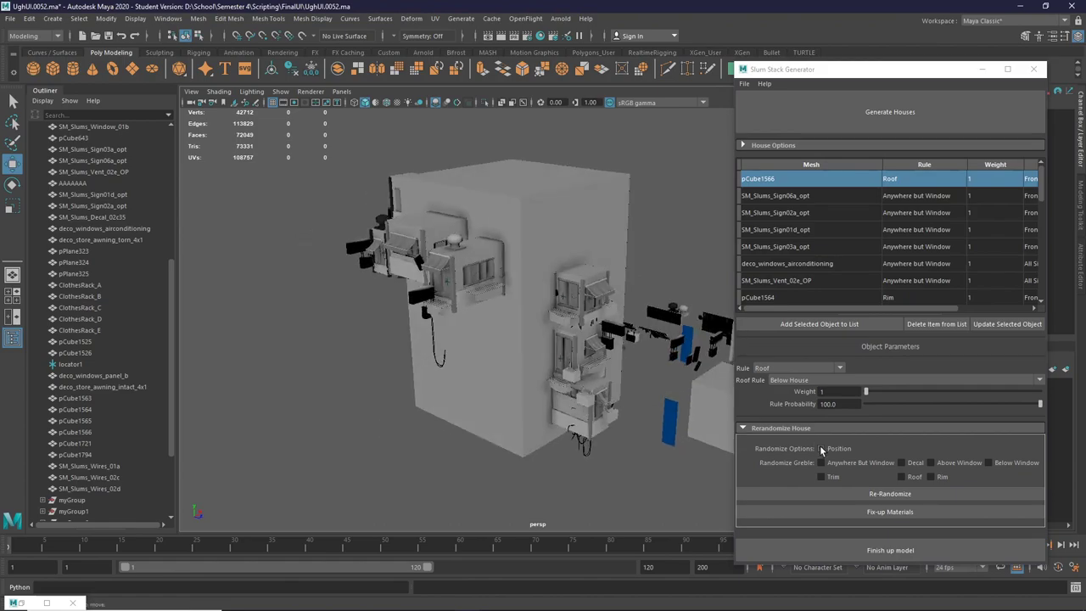
click(820, 449)
click(899, 494)
click(873, 499)
alt+drag(616, 449, 534, 402)
Step: Turn off Position randomization and re-randomize only the Anywhere But Window grebles several times
click(840, 449)
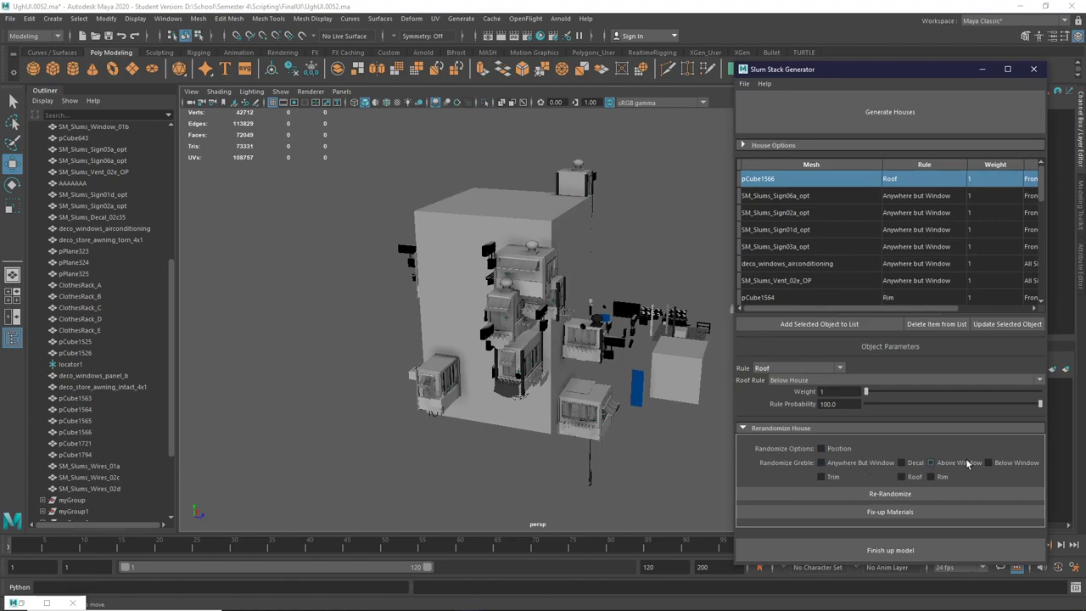
alt+drag(663, 431, 643, 428)
scroll(643, 428, up, 2)
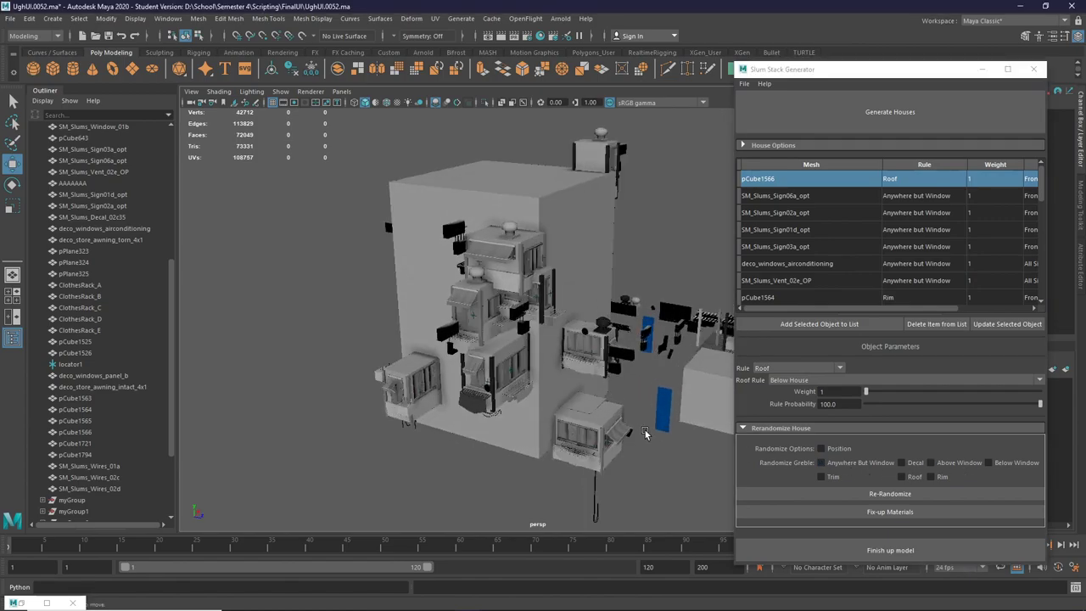
click(855, 466)
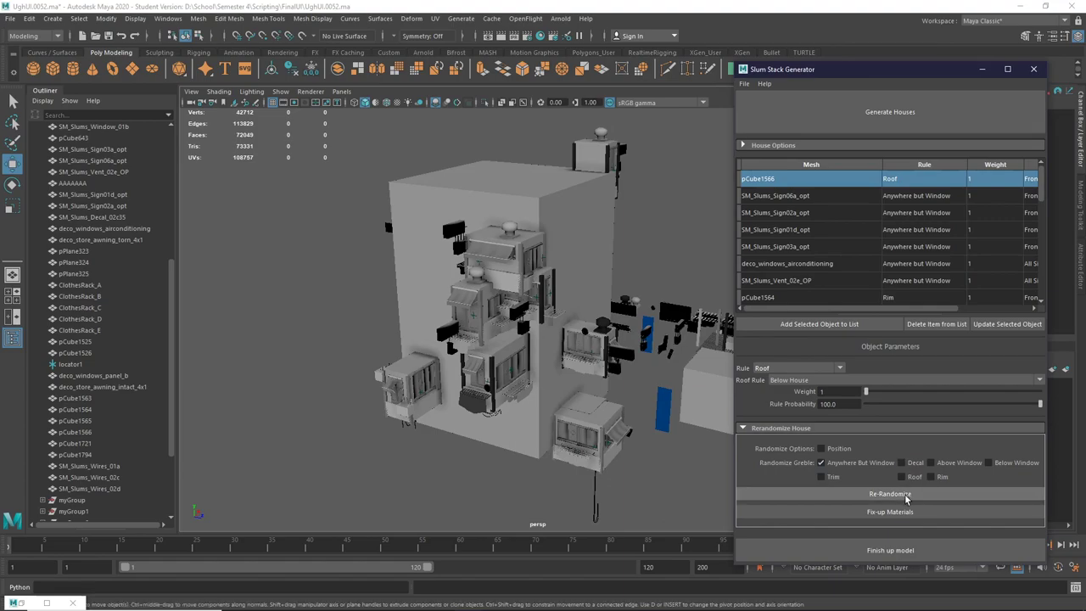
click(906, 496)
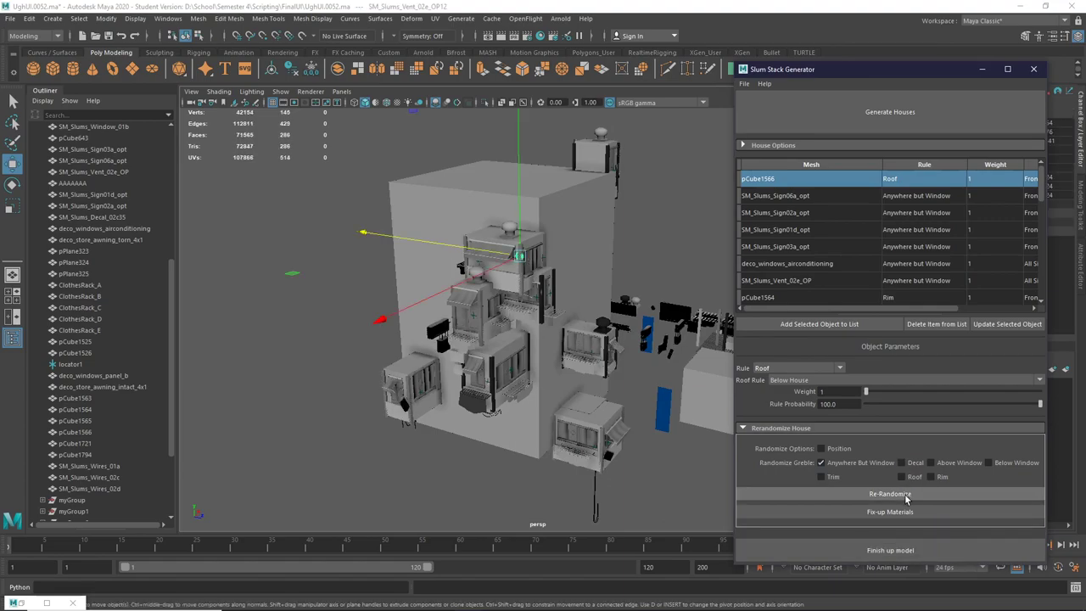
click(906, 495)
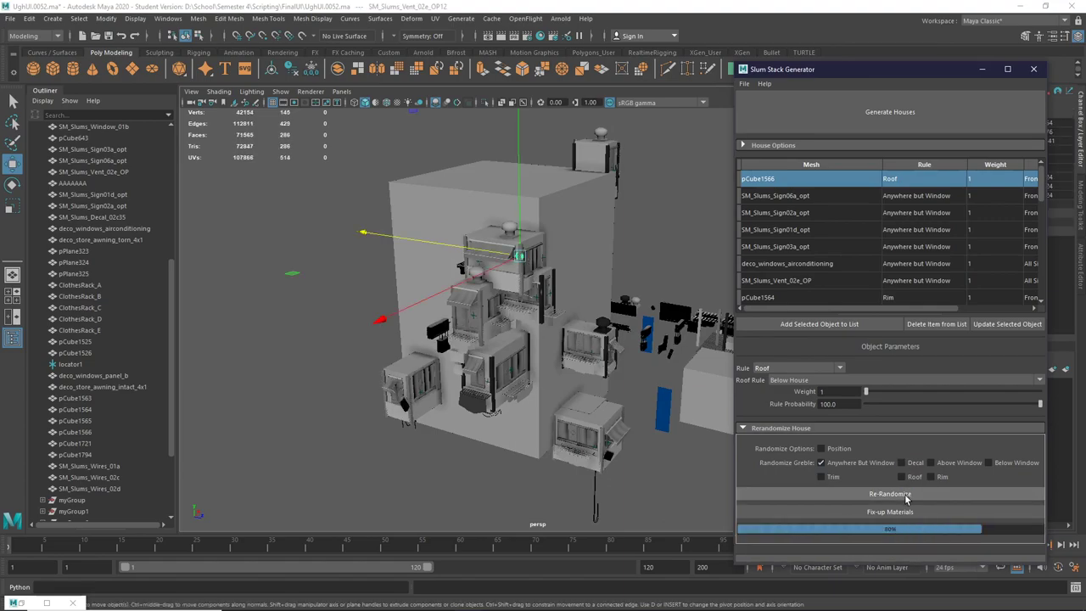
click(906, 496)
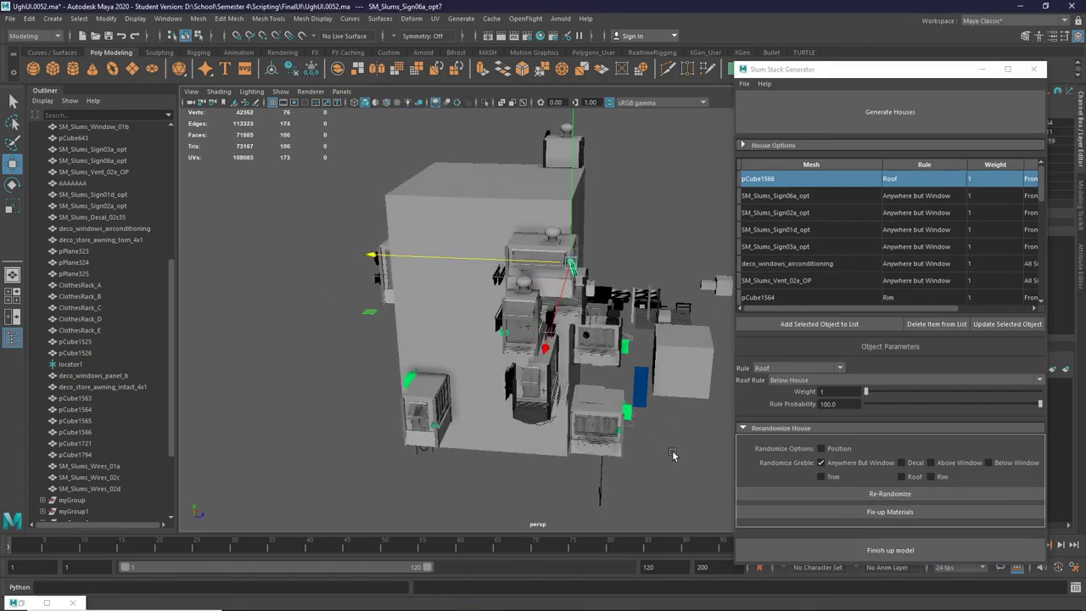
alt+drag(679, 456, 642, 457)
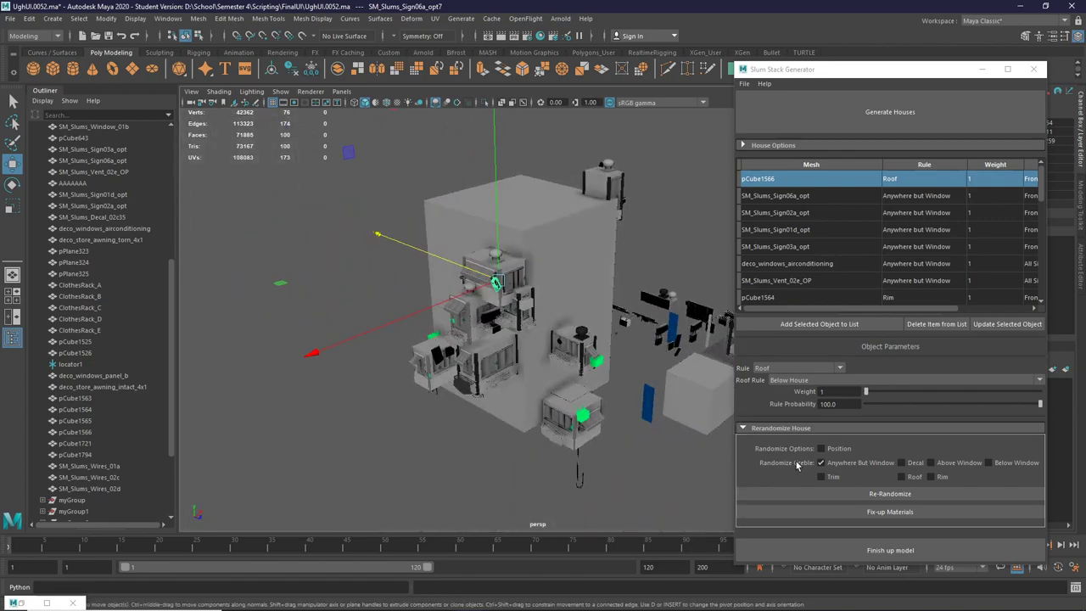
Step: Fix up the grebles' materials and re-randomize the Anywhere But Window grebles again
click(880, 513)
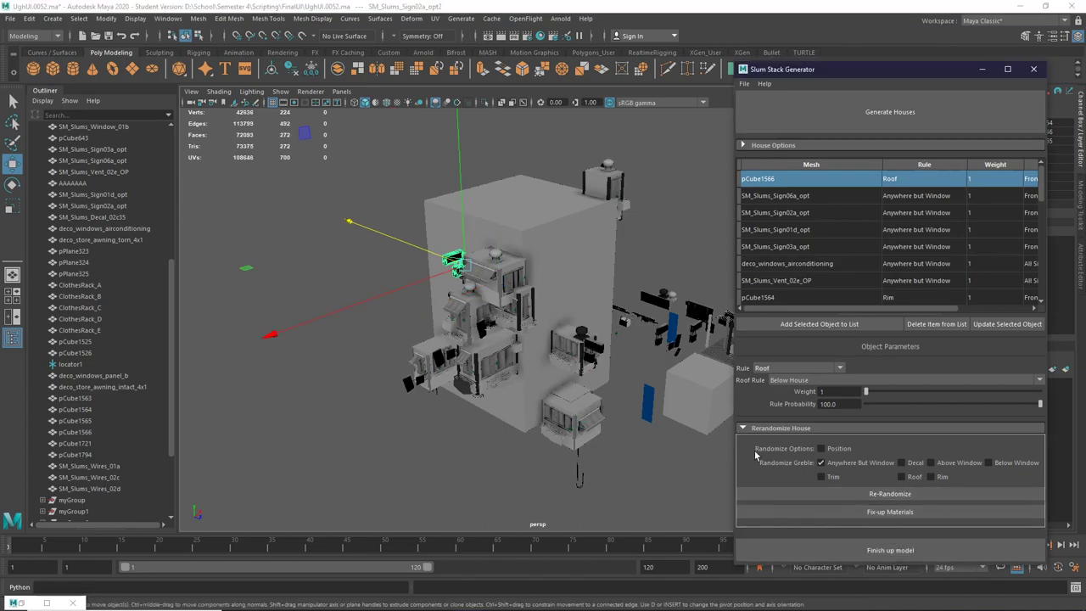
click(845, 495)
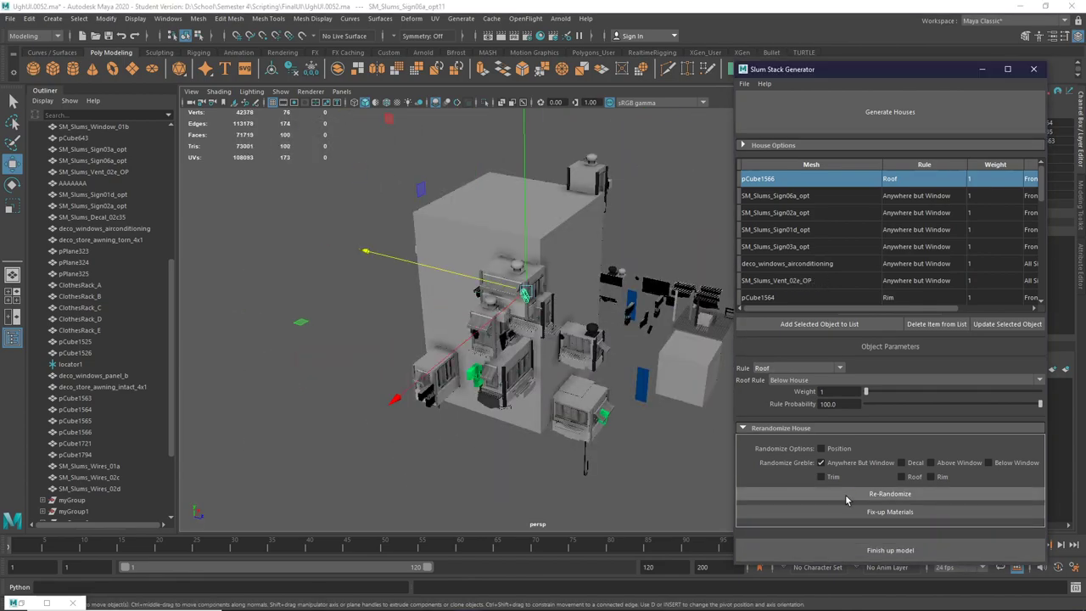
alt+drag(684, 495, 642, 473)
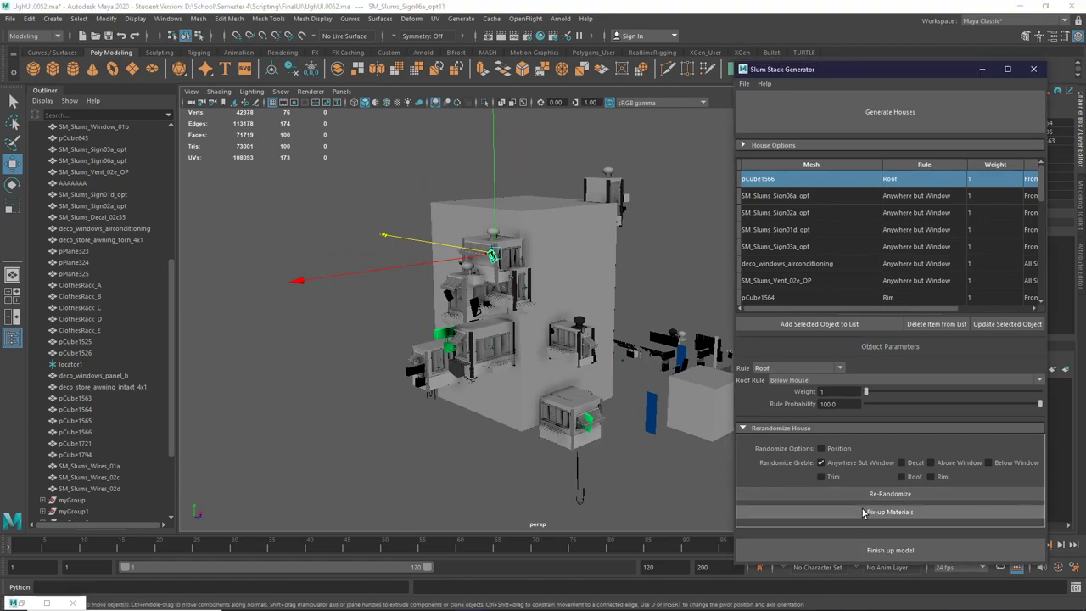
Step: Fix up the materials on the re-randomized signs and deselect everything
click(862, 494)
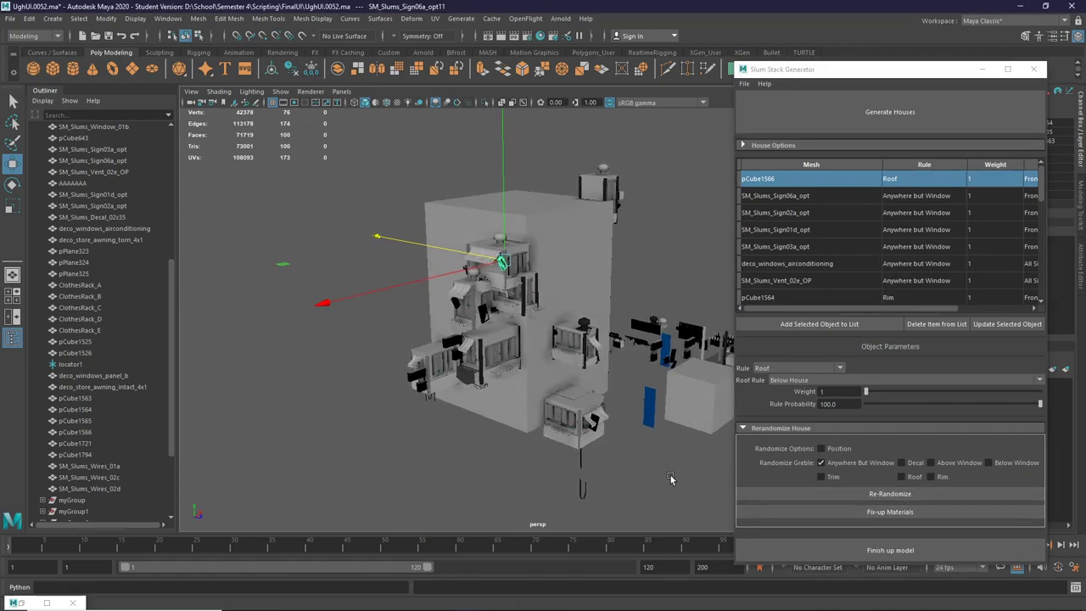
scroll(599, 450, up, 2)
alt+drag(599, 449, 588, 447)
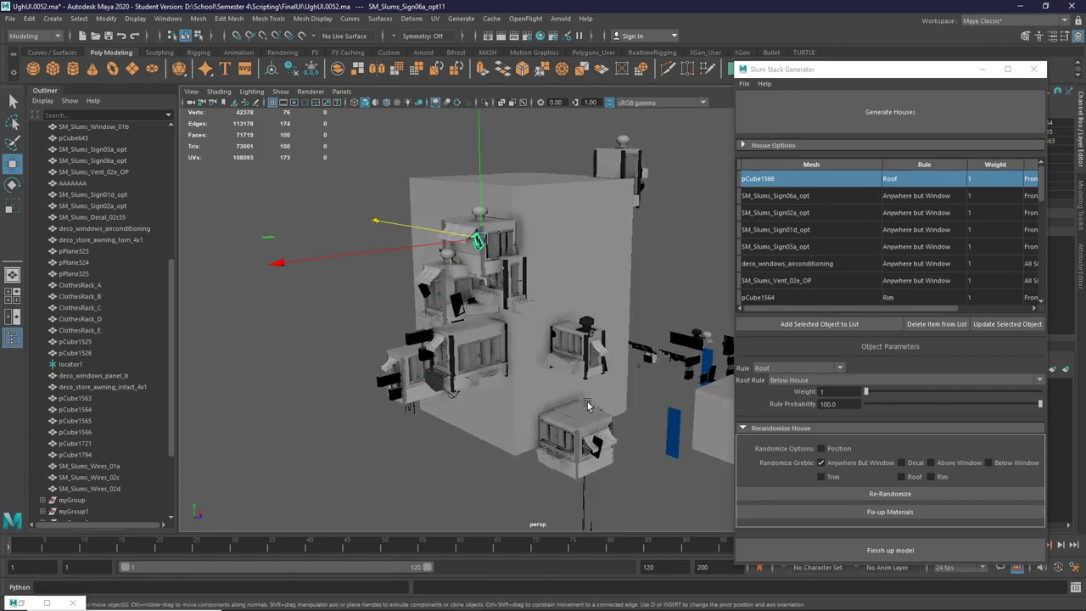
alt+drag(587, 402, 604, 419)
scroll(604, 419, down, 2)
click(653, 450)
Step: Re-randomize the houses with Position and every greble type enabled
click(855, 463)
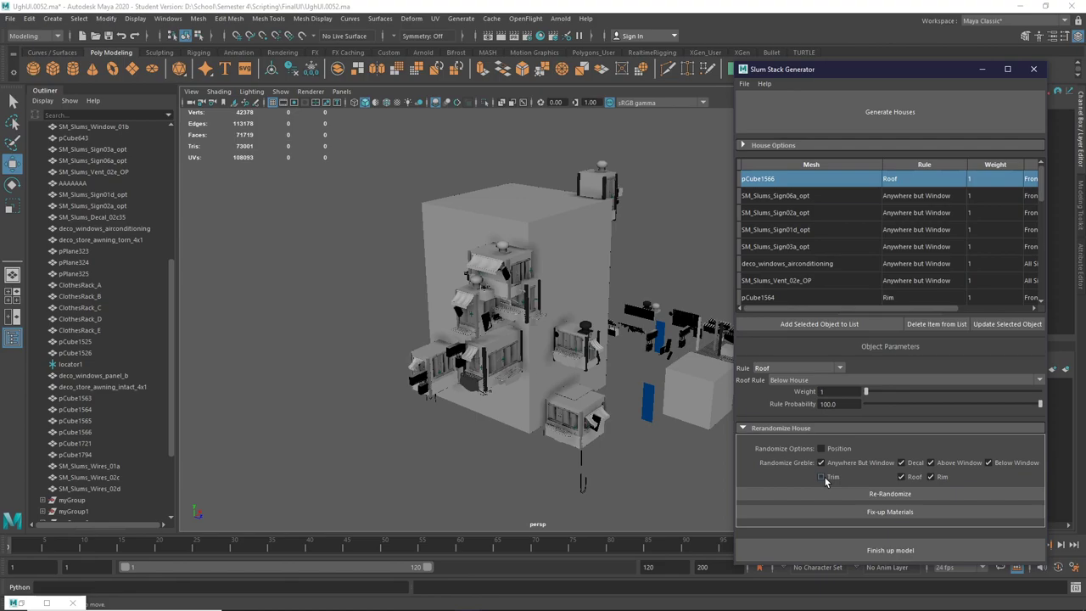
click(828, 450)
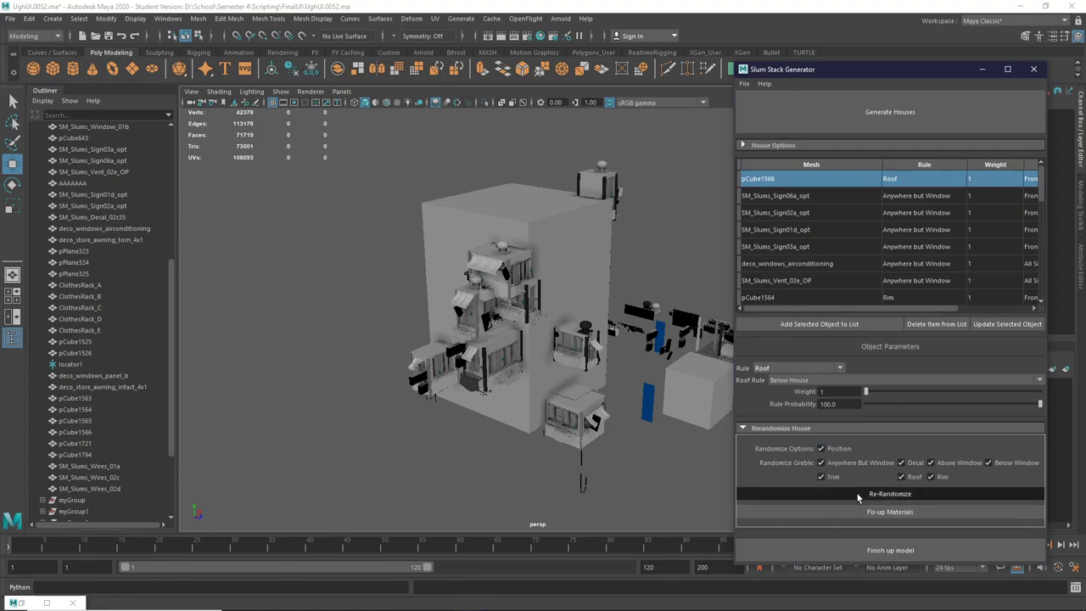
click(857, 493)
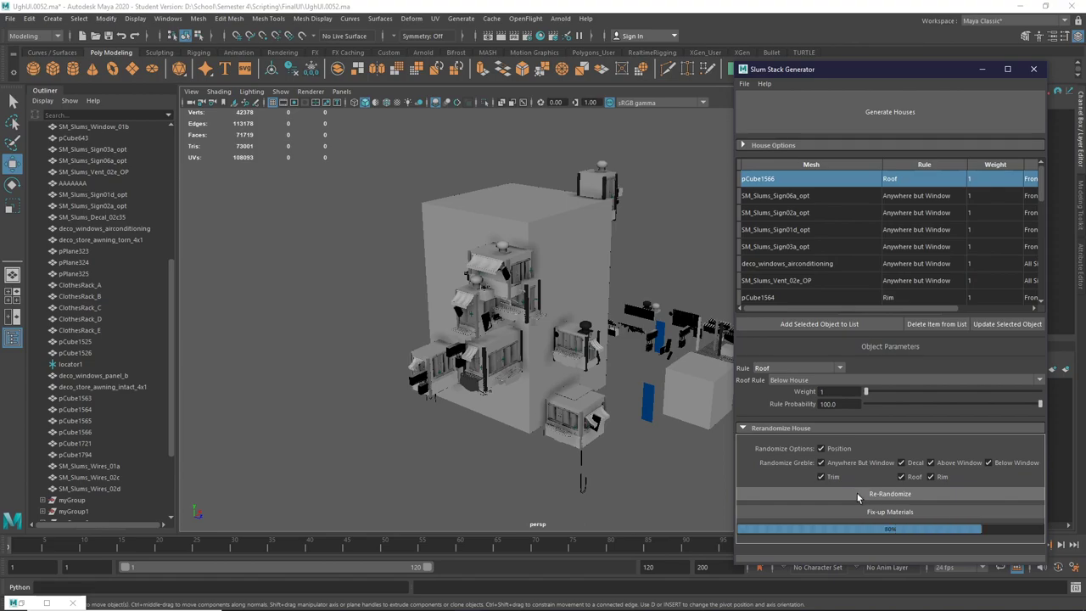
alt+drag(650, 485, 543, 455)
Step: Add the pCube38 prop mesh to the list with the Below Window rule and the side set to All Sides
alt+drag(423, 357, 467, 400)
click(415, 424)
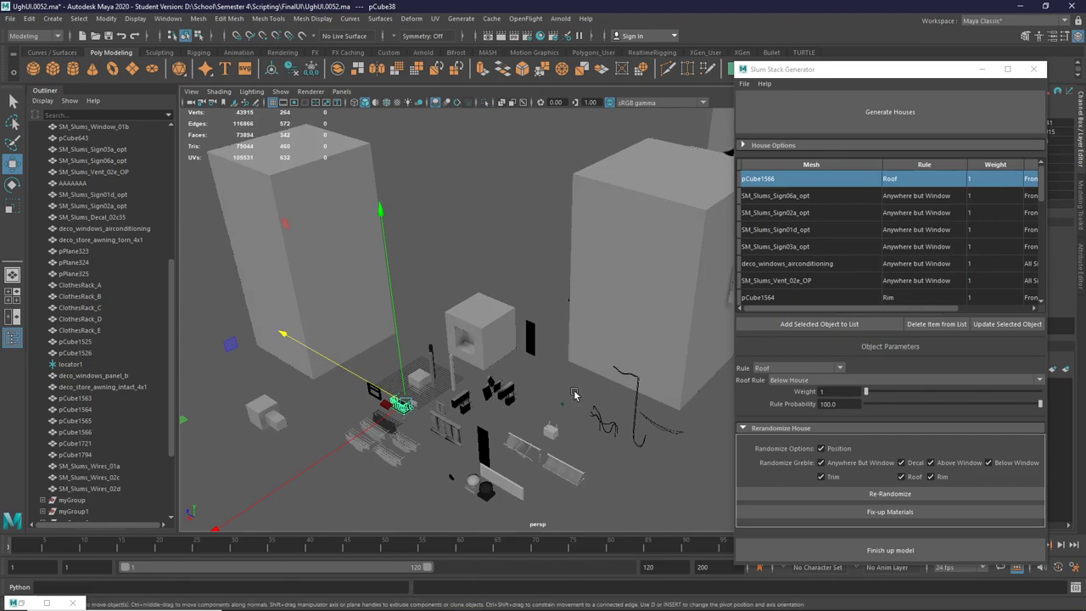
click(801, 367)
click(806, 389)
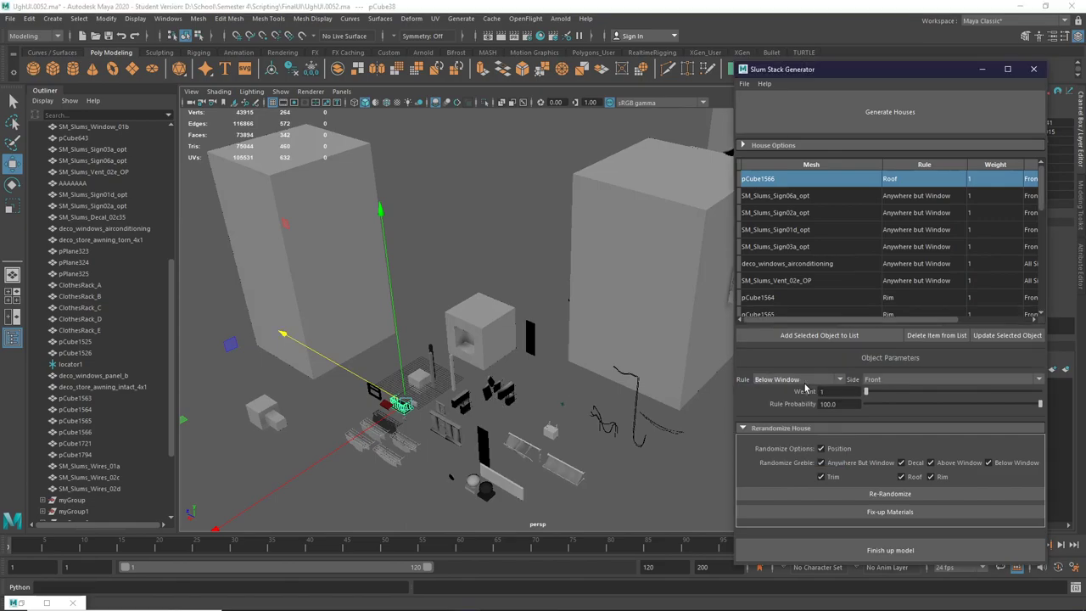
click(913, 378)
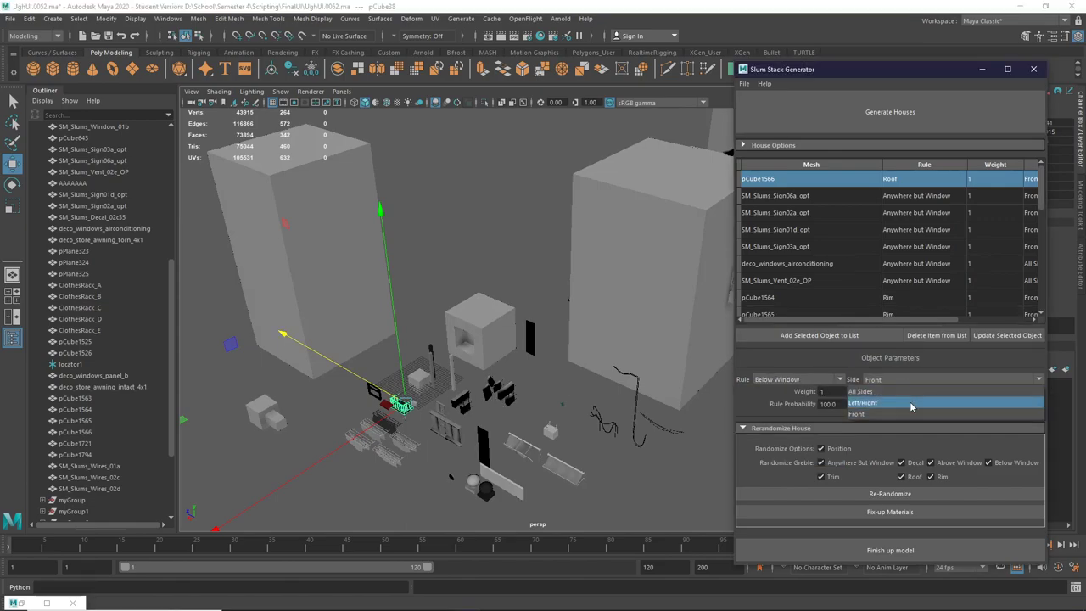
click(909, 400)
click(875, 337)
Step: Re-randomize the houses with only the Below Window grebles enabled and inspect the block from several sides
alt+drag(577, 428, 538, 420)
click(839, 449)
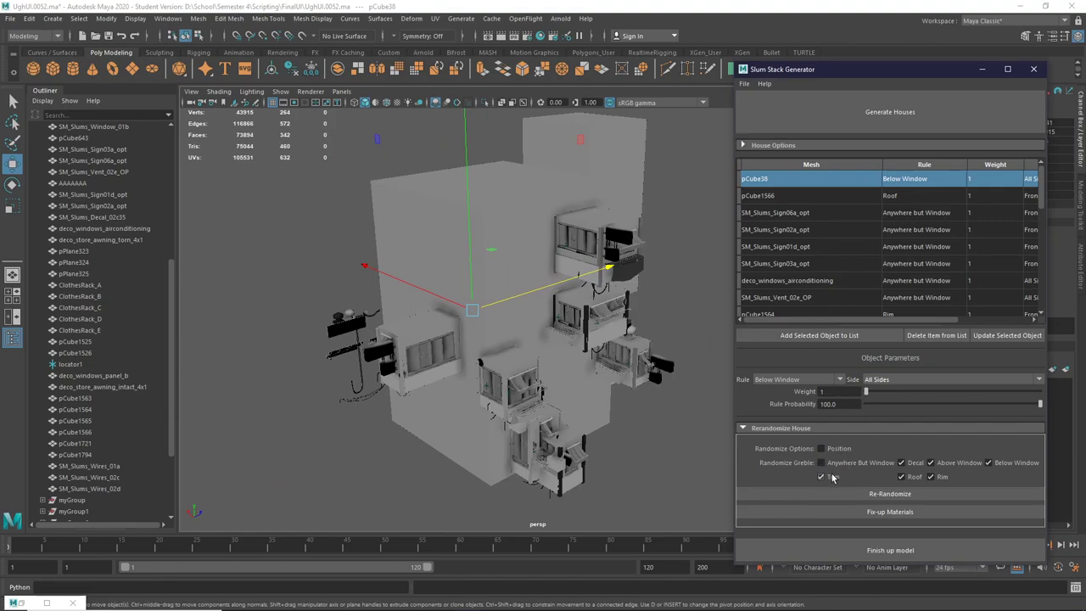
click(912, 464)
click(890, 493)
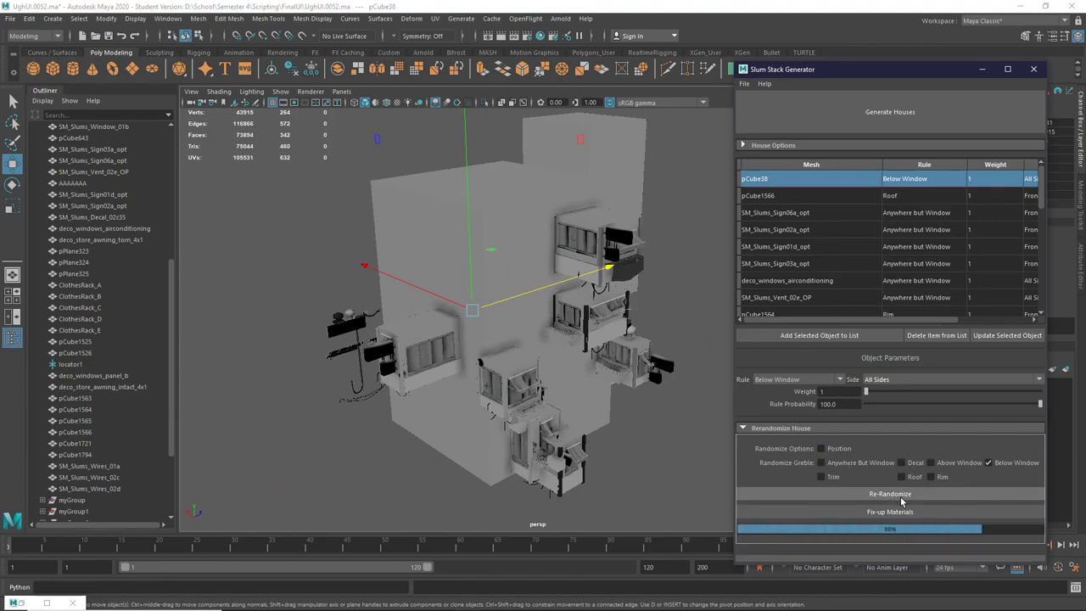
alt+drag(566, 469, 424, 337)
scroll(476, 369, down, 3)
alt+drag(476, 370, 632, 400)
scroll(617, 392, up, 2)
alt+drag(721, 365, 586, 419)
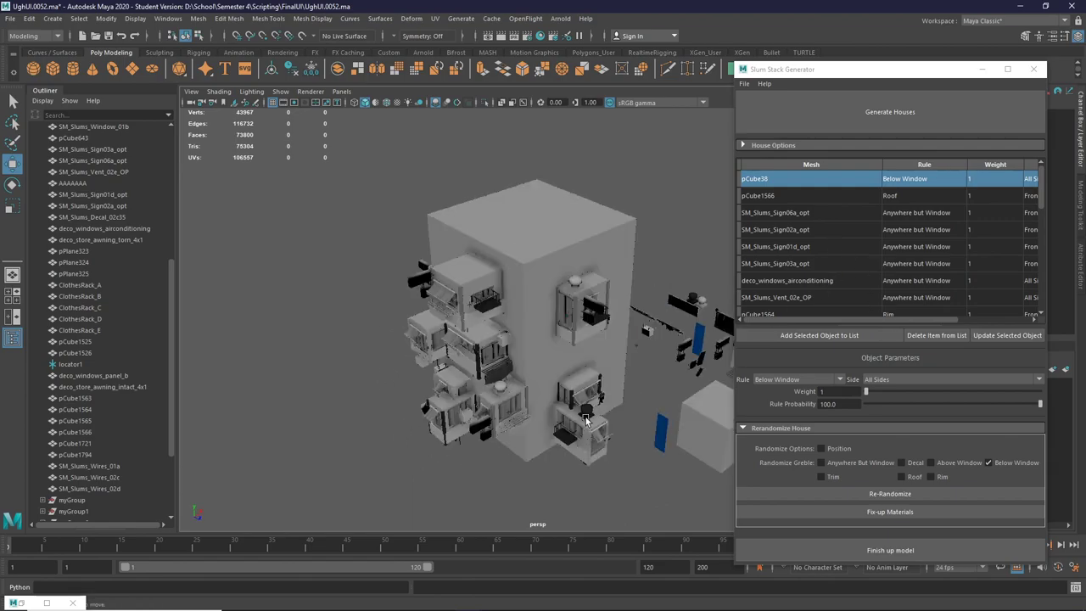
alt+drag(585, 458, 597, 462)
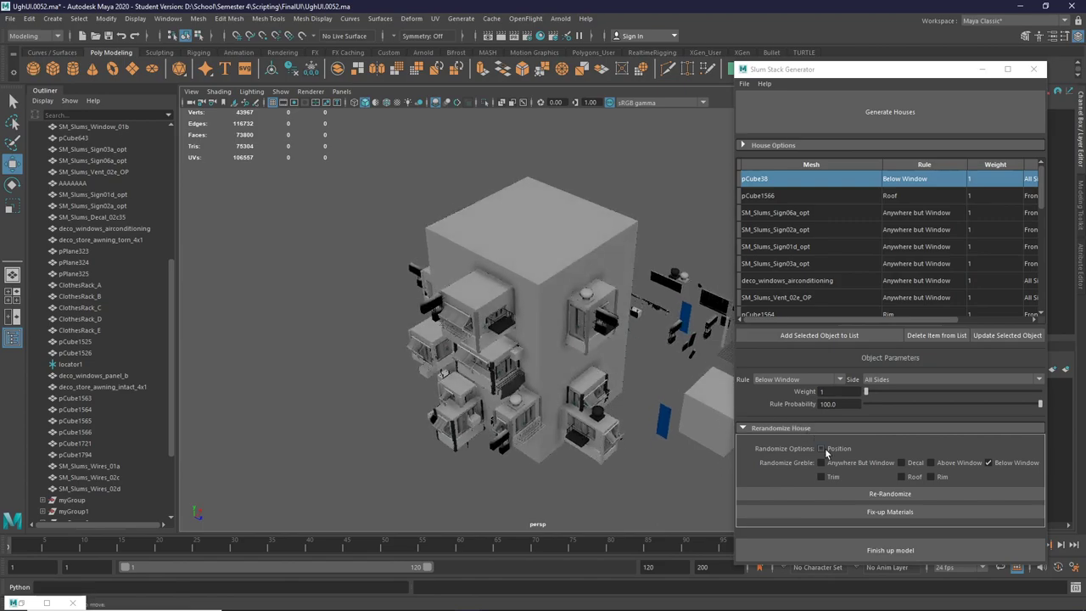
Step: Enable only Roof greble randomization and update the pCube1566 roof prop's list entry with a weight of 4
click(989, 464)
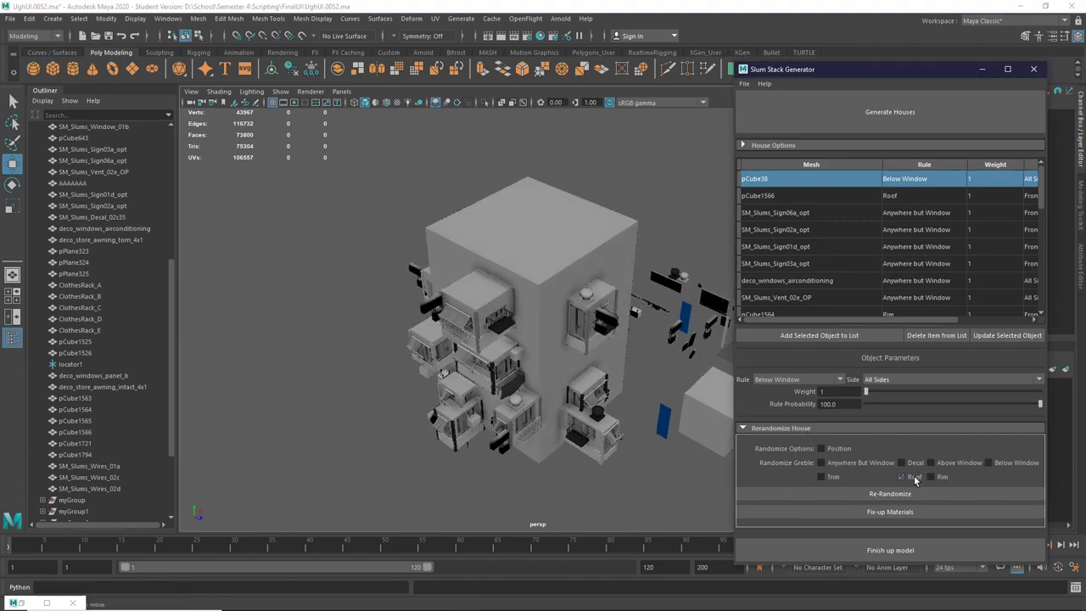
scroll(816, 246, down, 2)
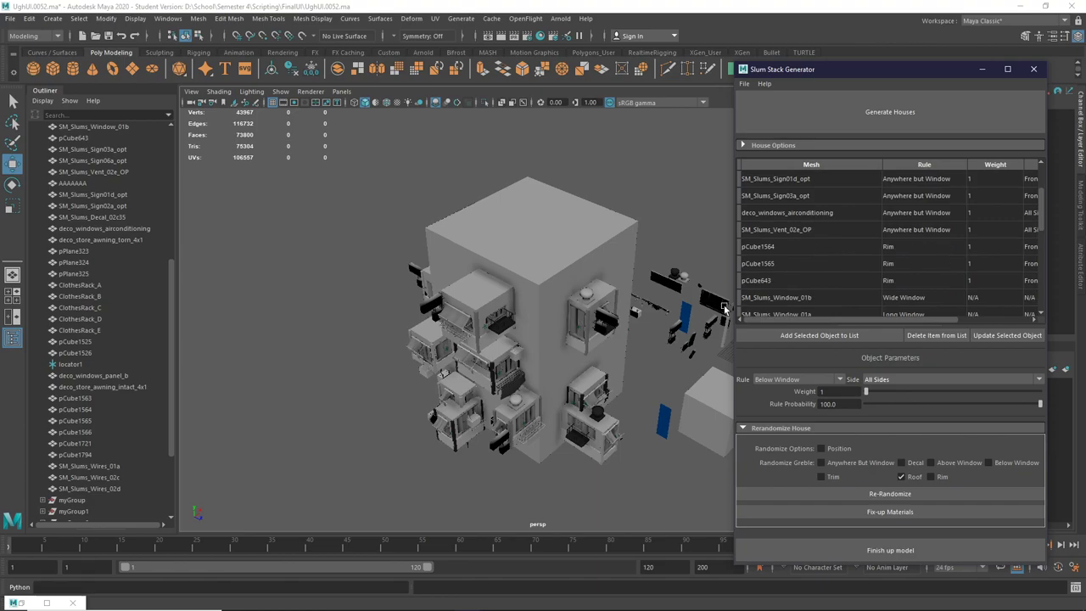
alt+drag(617, 348, 583, 362)
alt+middle_drag(582, 363, 411, 341)
scroll(665, 314, up, 4)
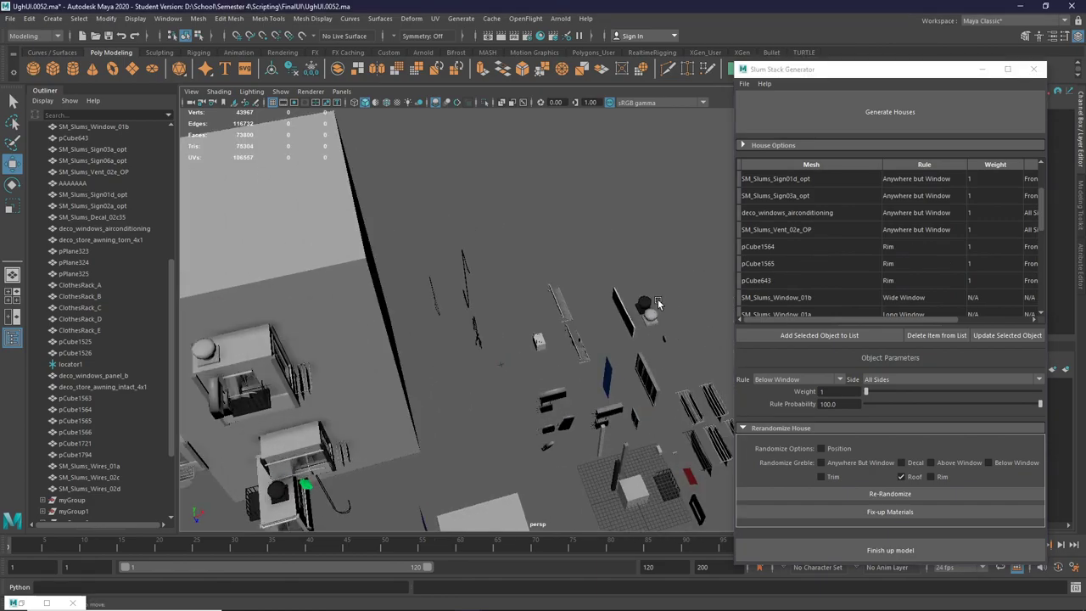
click(648, 300)
scroll(640, 320, down, 5)
alt+drag(636, 329, 597, 334)
click(879, 395)
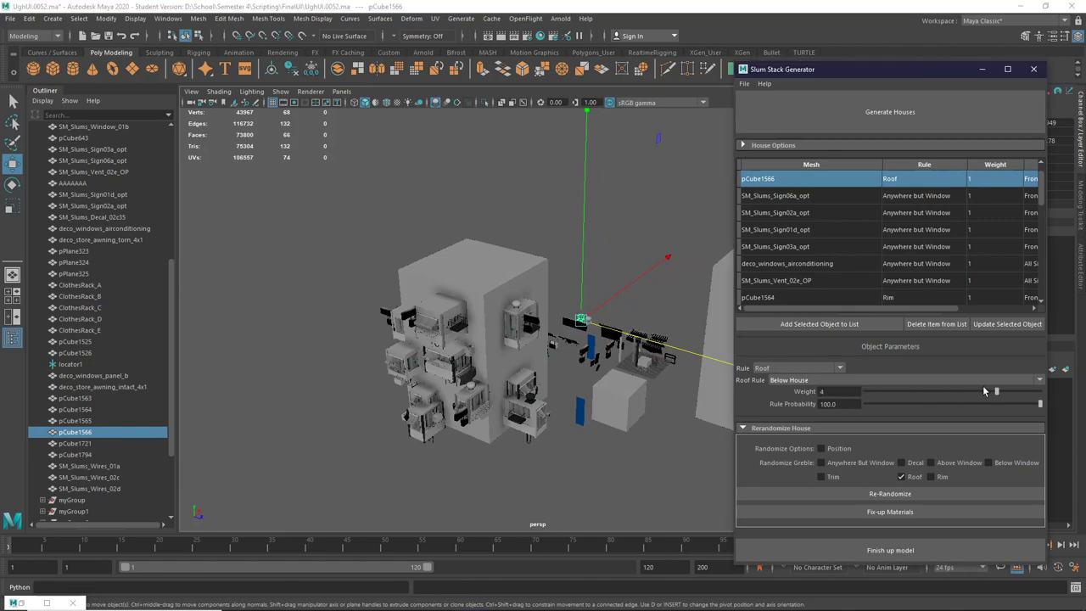
Step: Re-randomize only the Roof grebles and inspect the houses on the block
click(853, 492)
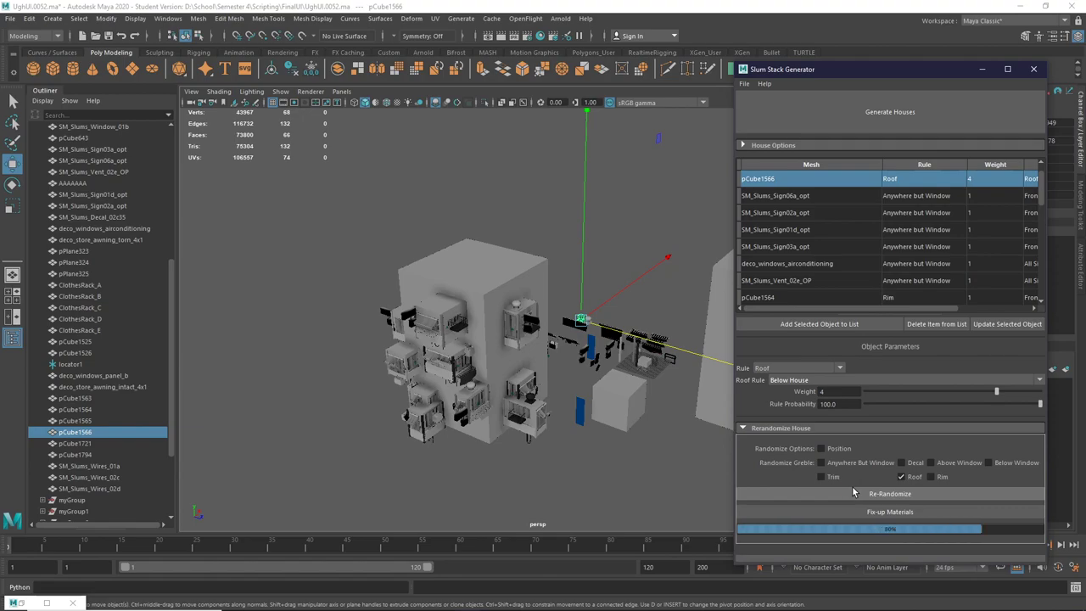
alt+drag(539, 433, 591, 432)
click(607, 475)
alt+drag(527, 421, 509, 422)
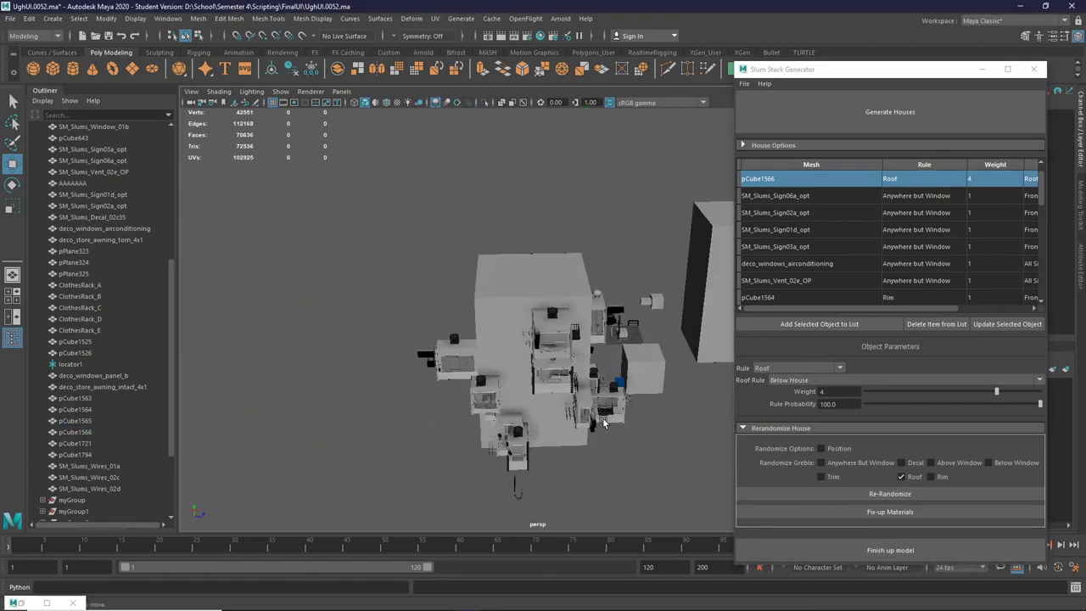
alt+drag(618, 421, 642, 436)
alt+drag(573, 404, 614, 393)
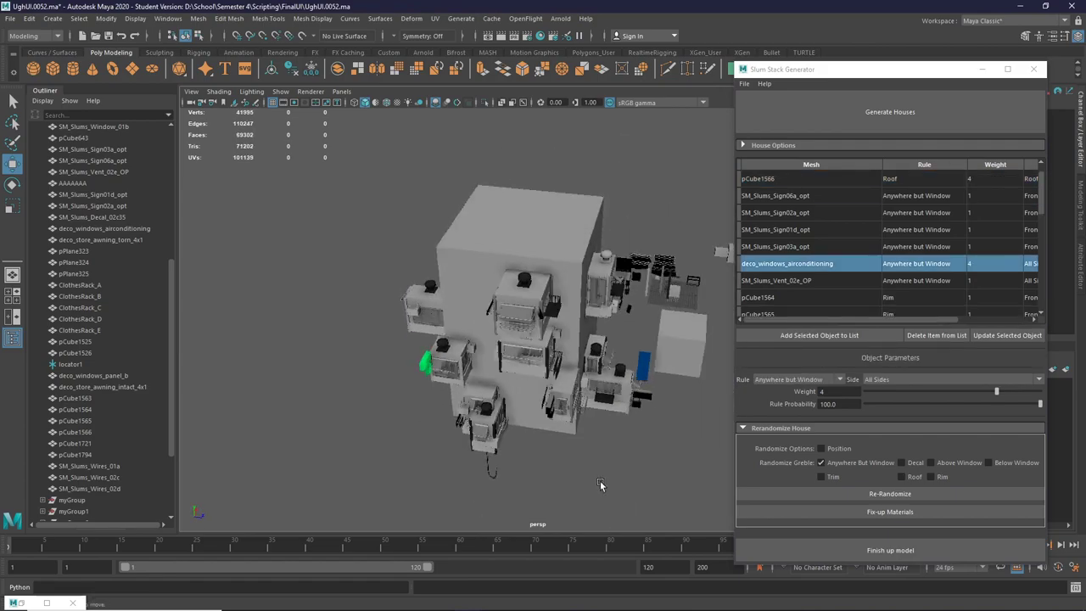
mouse_move(600, 484)
alt+mouse_down()
mouse_move(628, 478)
mouse_move(594, 472)
alt+mouse_up()
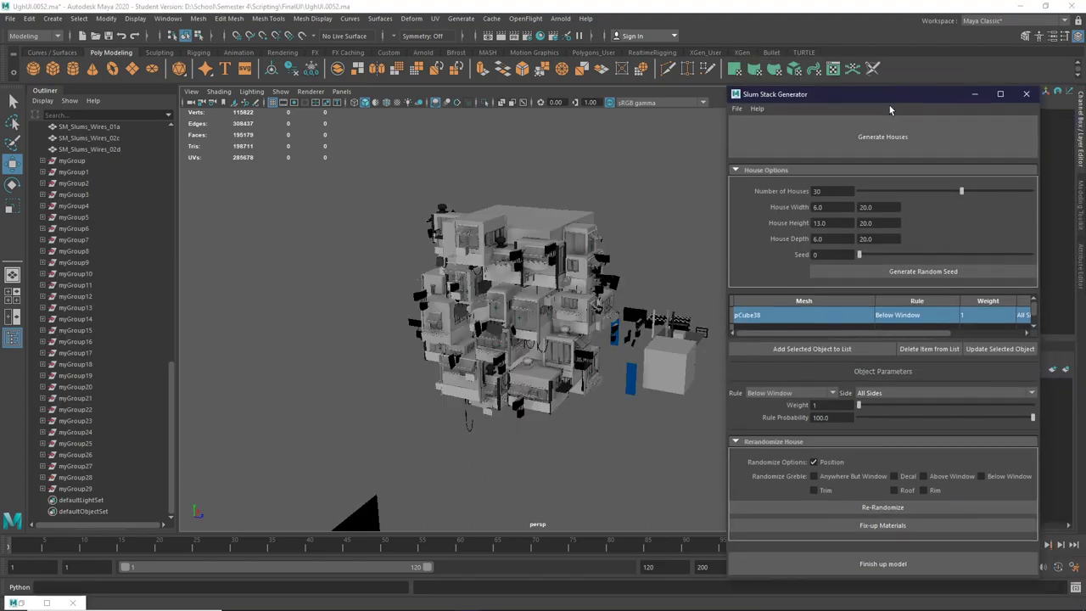
Step: Finish up the model so the generated houses are merged into a single building
scroll(585, 443, up, 3)
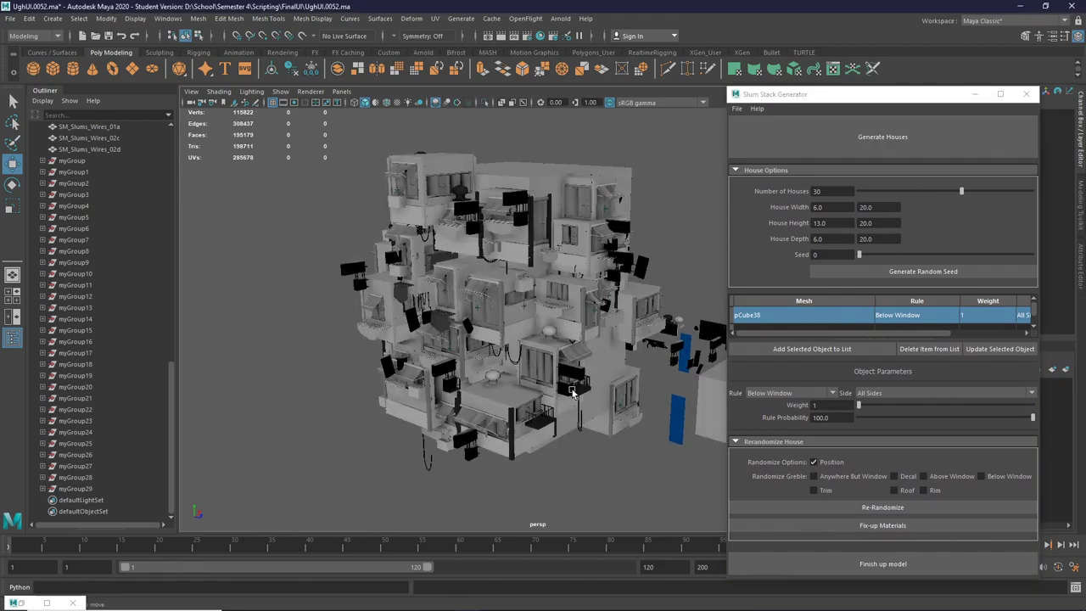
alt+drag(573, 392, 632, 430)
scroll(581, 379, up, 1)
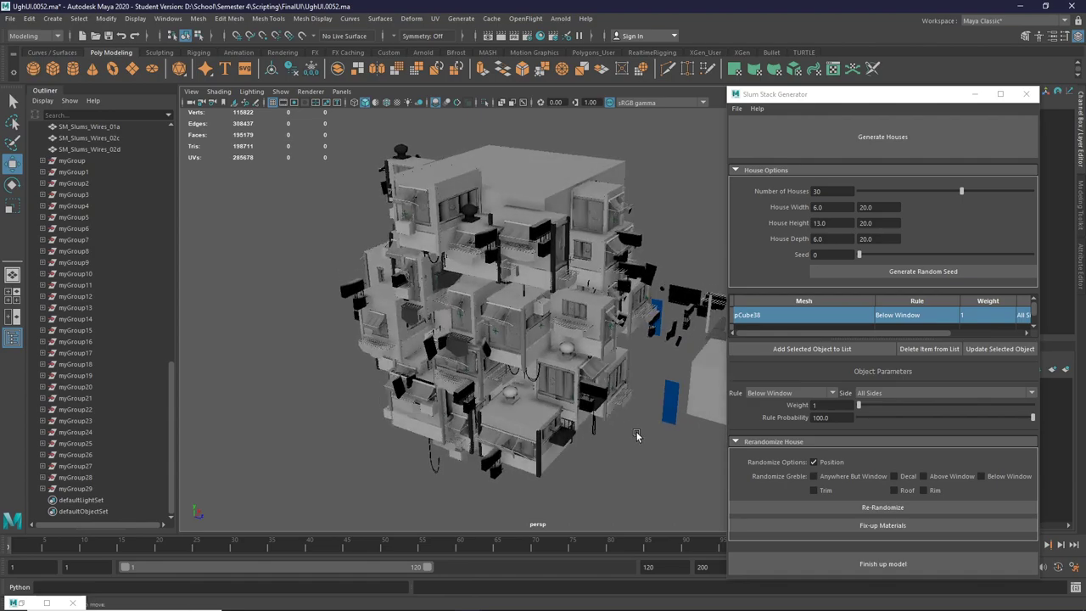
click(864, 559)
alt+drag(586, 412, 638, 410)
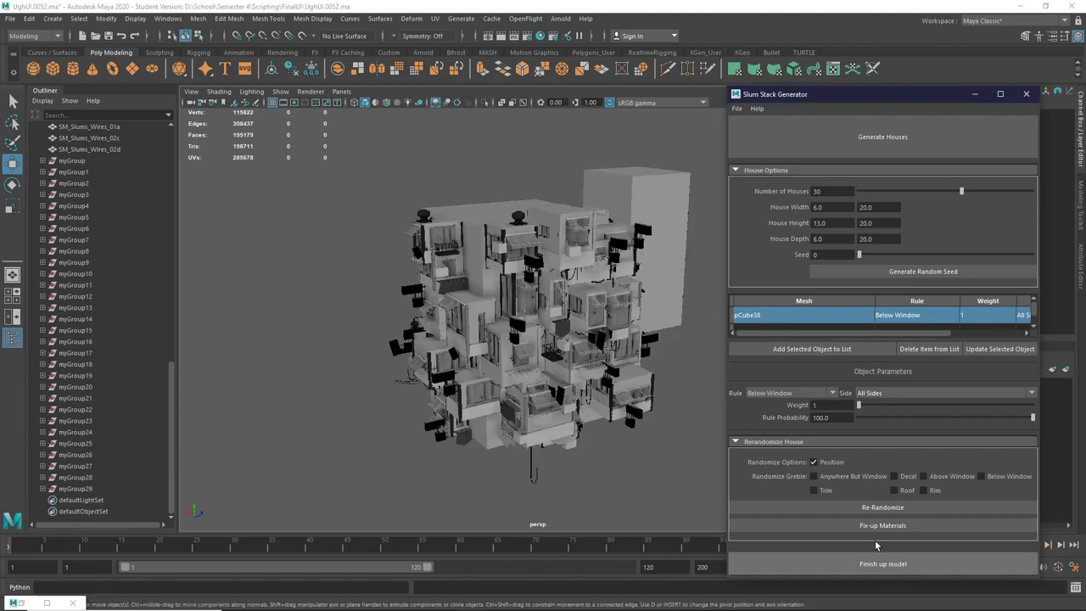
Step: Select MergedBuilding, examine its socket locators, and select the polySurface4 mesh to inspect the combined building
click(147, 408)
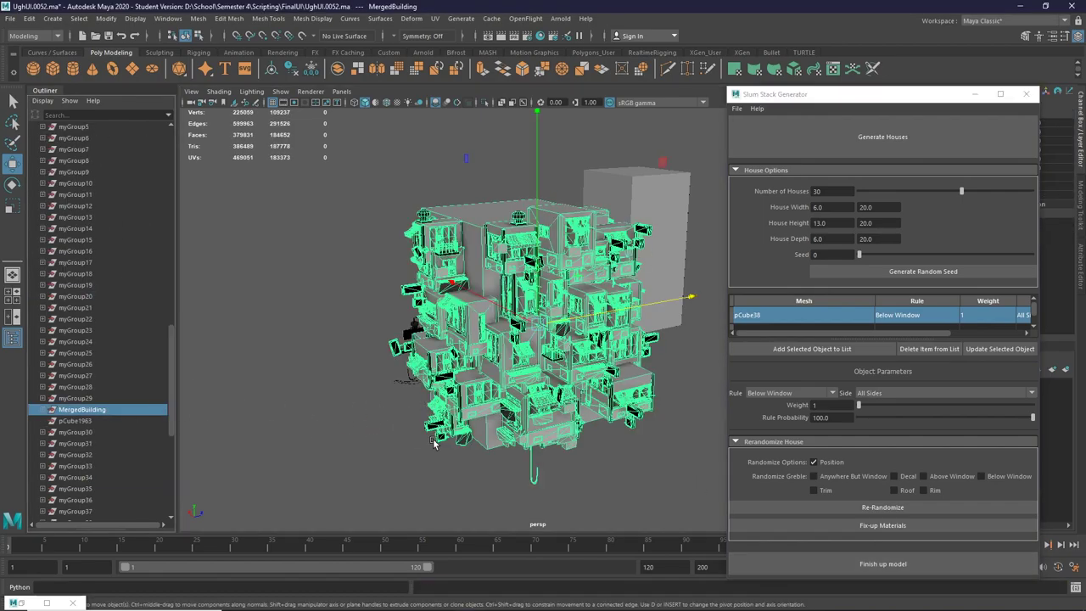
alt+drag(597, 415, 577, 437)
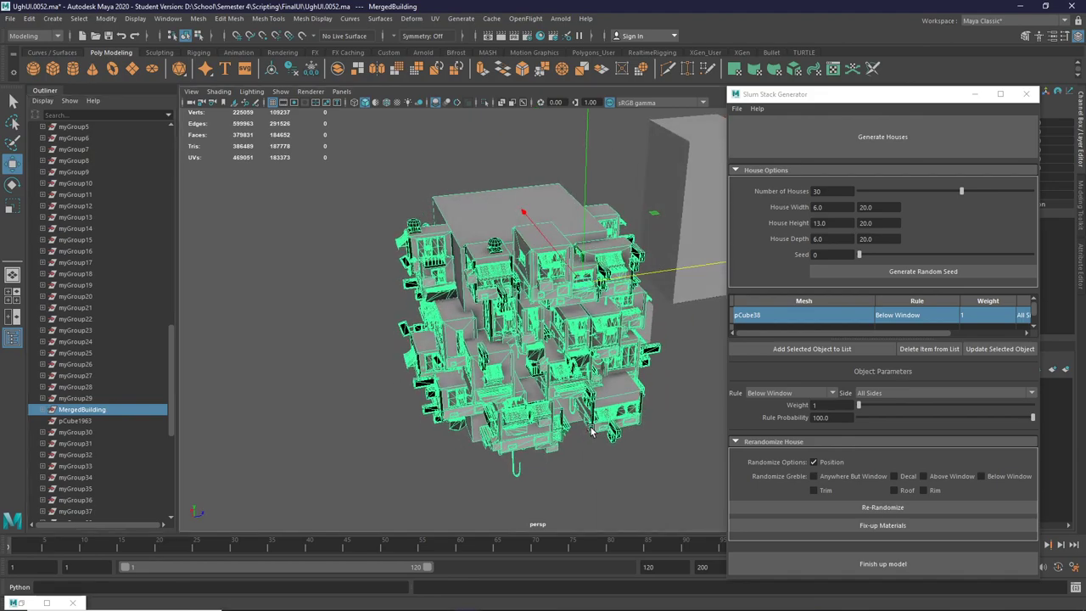
scroll(596, 400, down, 3)
alt+middle_drag(596, 401, 538, 411)
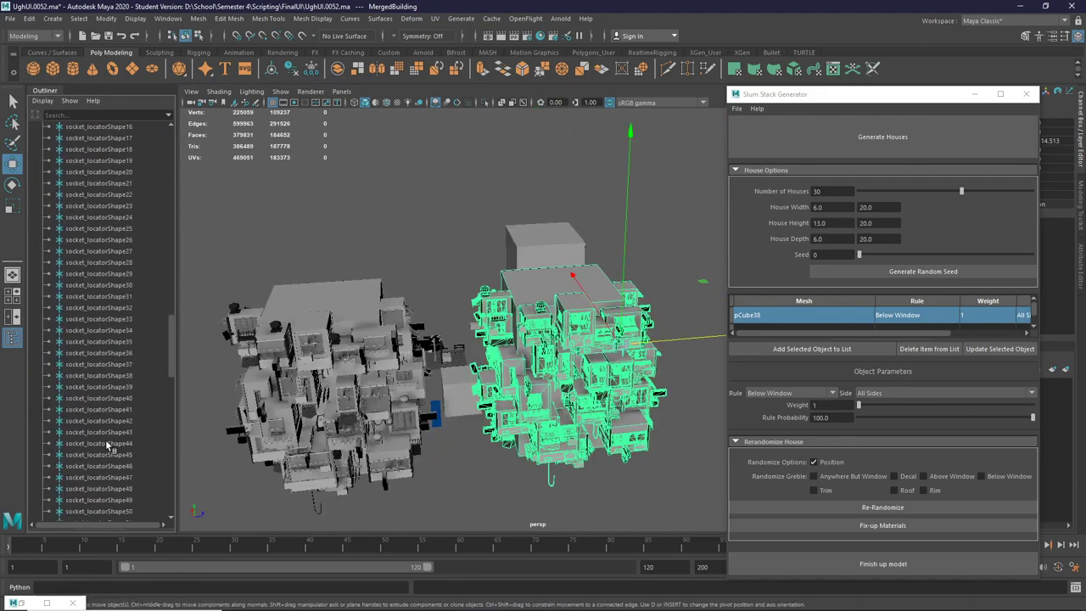
scroll(105, 439, up, 5)
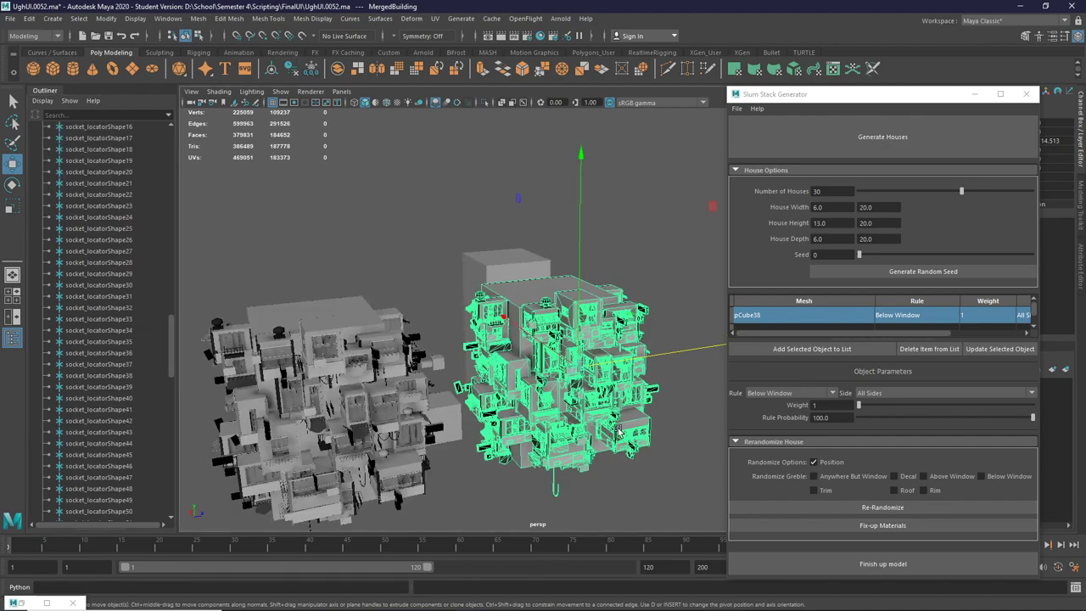
scroll(123, 417, down, 10)
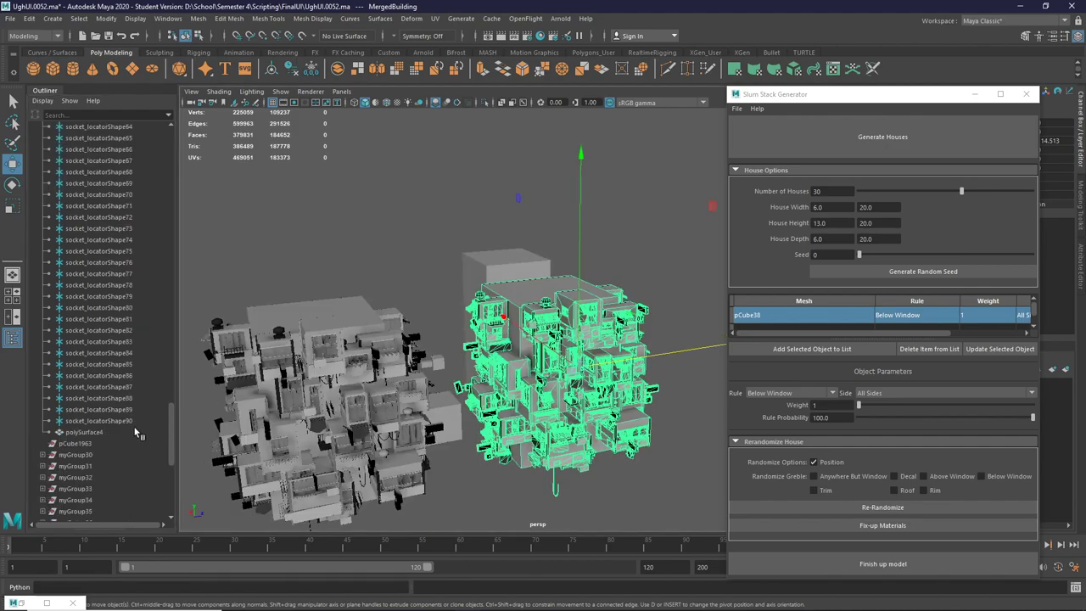
click(134, 432)
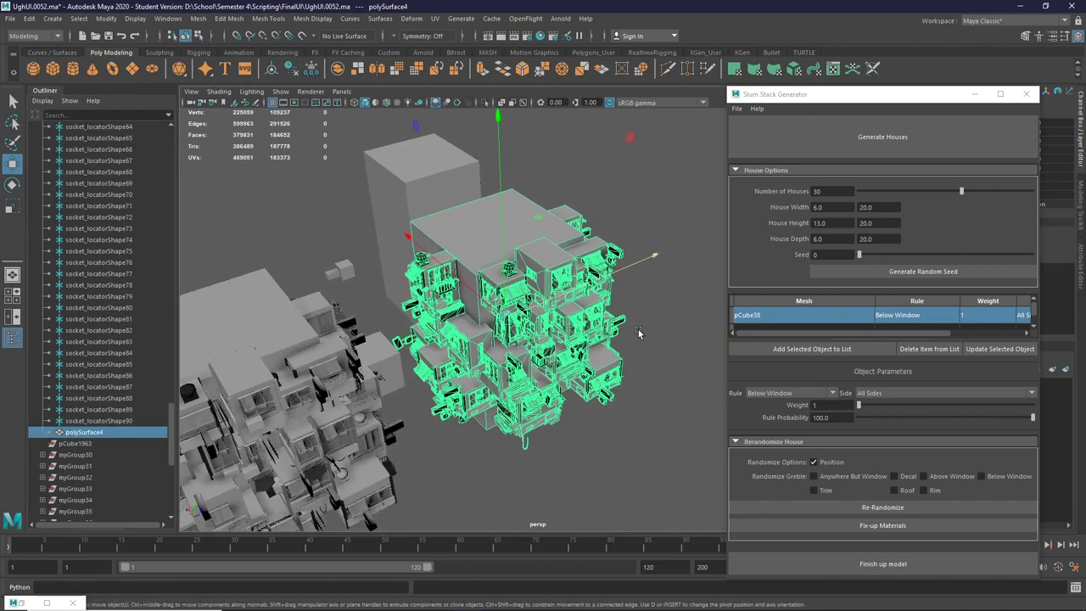
alt+drag(638, 332, 591, 315)
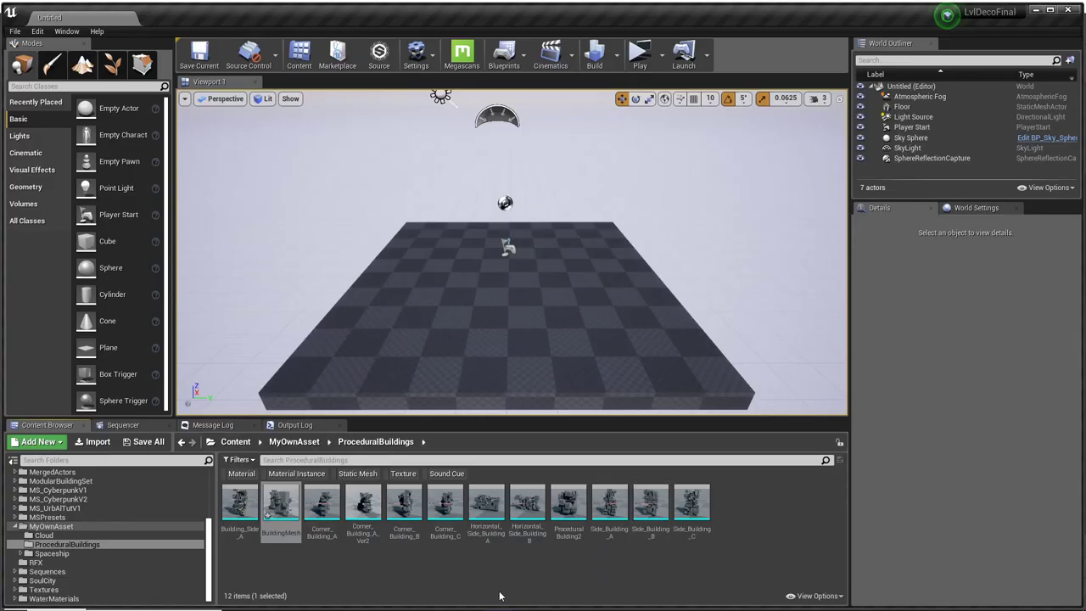
Step: Switch to Unreal Editor and open the BuildingMesh asset to examine its list of locator sockets
click(492, 585)
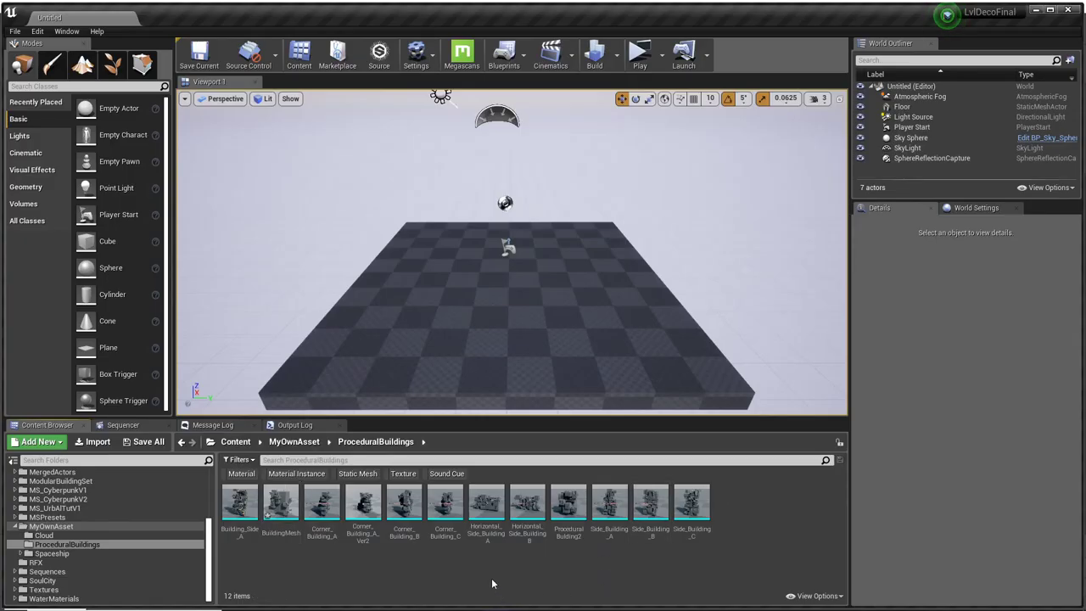
click(281, 505)
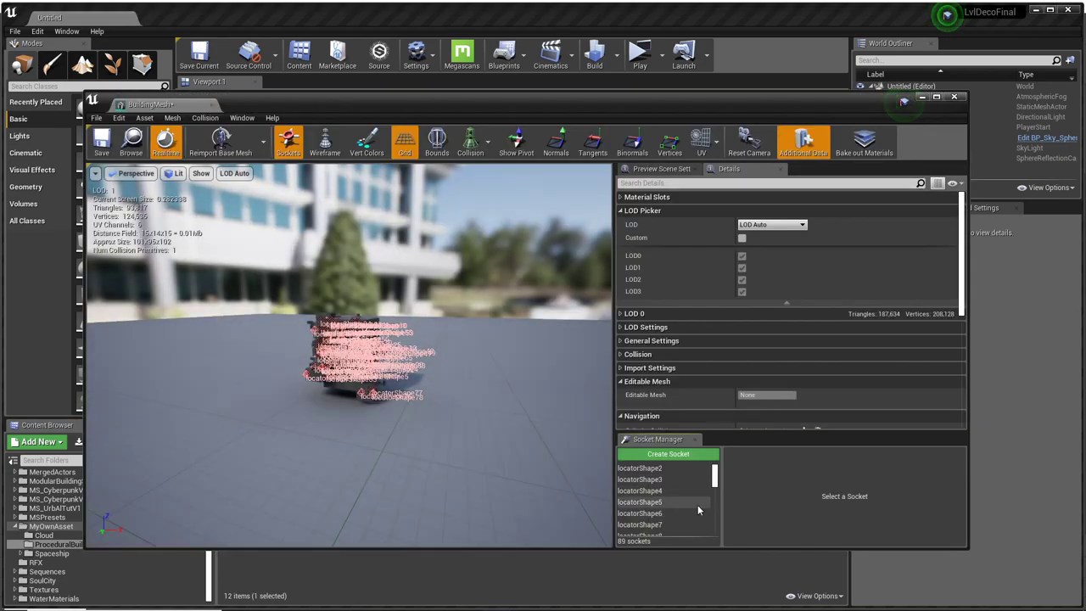
scroll(698, 506, down, 1)
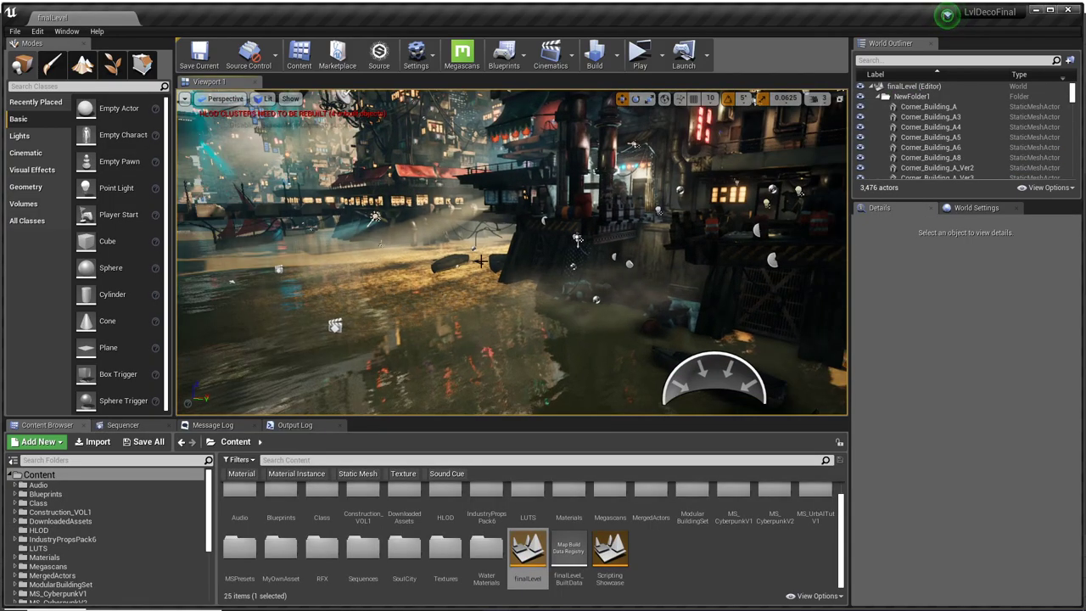
Step: Copy the materials from Corner_Building_A4 to the selected BuildingMesh in finalLevel and view the building from another angle
key(g)
right_drag(481, 262, 403, 153)
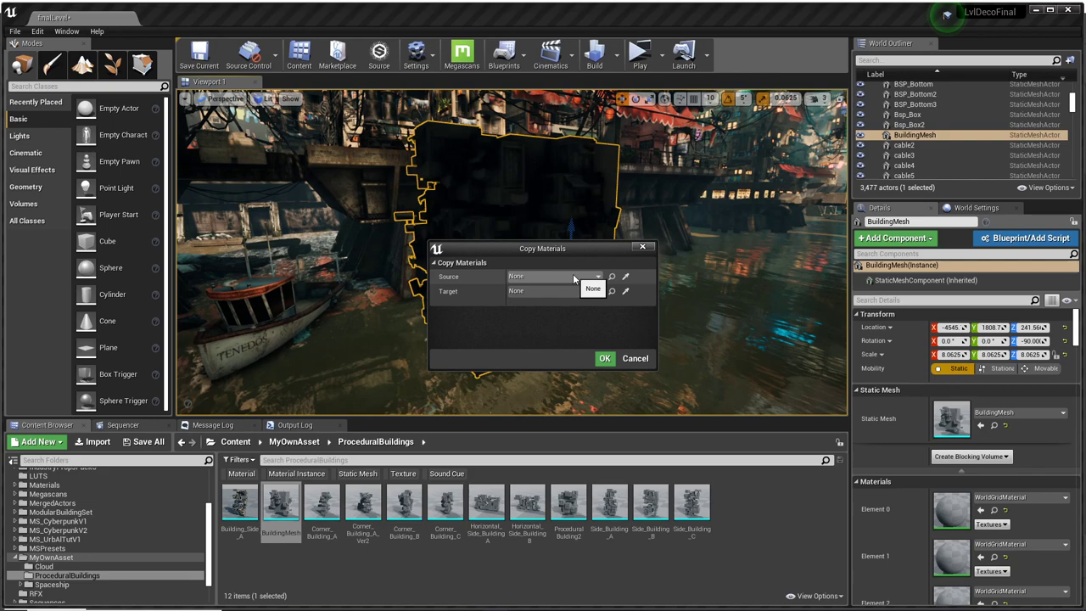
click(573, 273)
scroll(611, 441, up, 2)
click(559, 417)
click(560, 291)
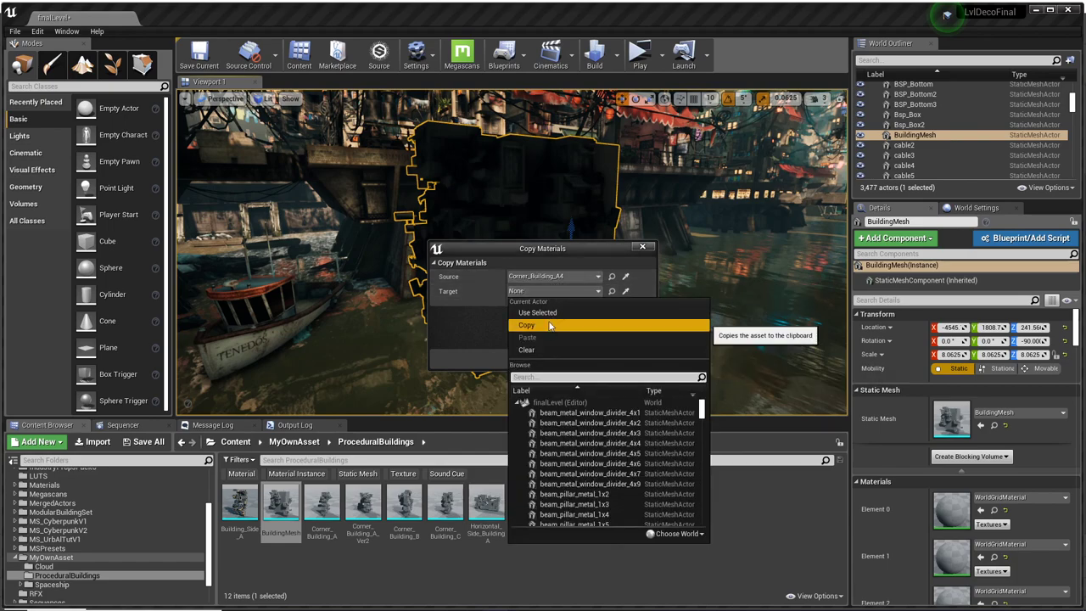
click(548, 320)
click(604, 358)
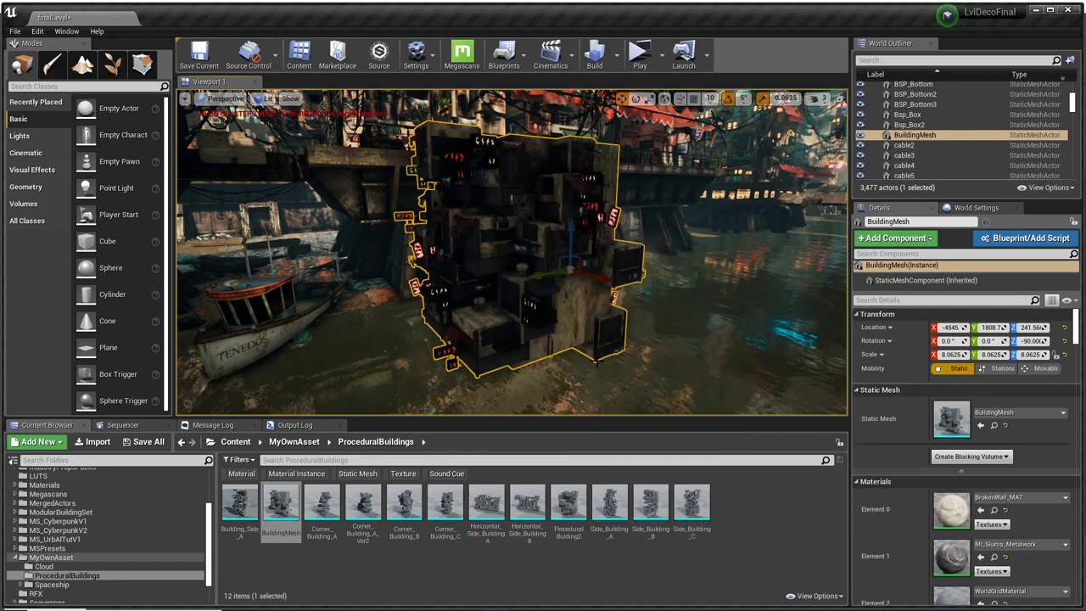
right_drag(583, 342, 637, 380)
alt+drag(183, 173, 157, 163)
Step: Run the Spawn Meshes scripted action on BuildingMesh with Loc 1Name locator and placeholder text as Loc 2Name, and inspect the facade
right_click(557, 156)
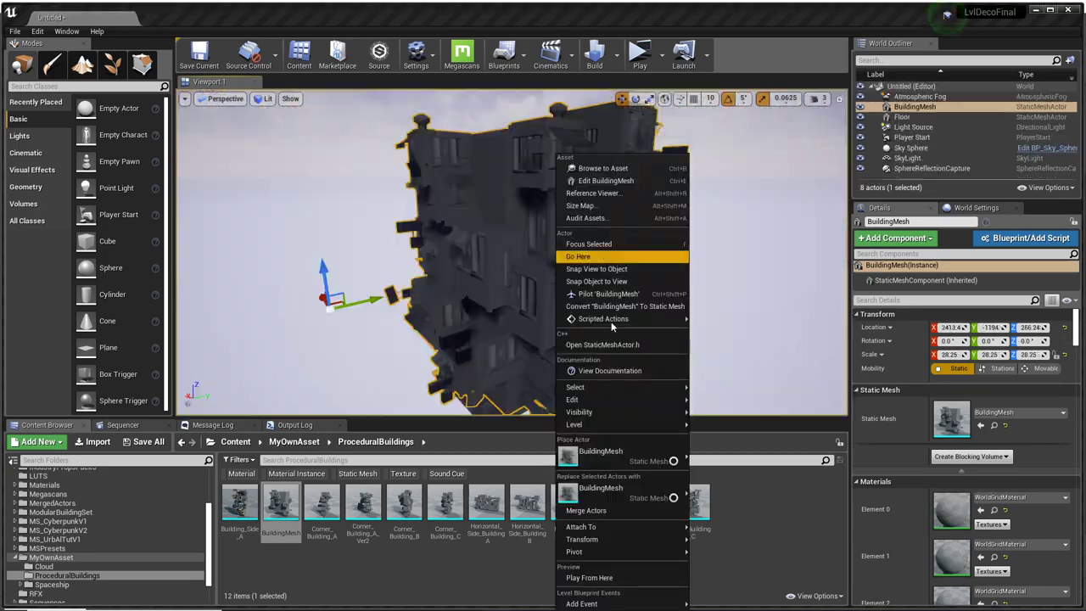
mouse_move(626, 323)
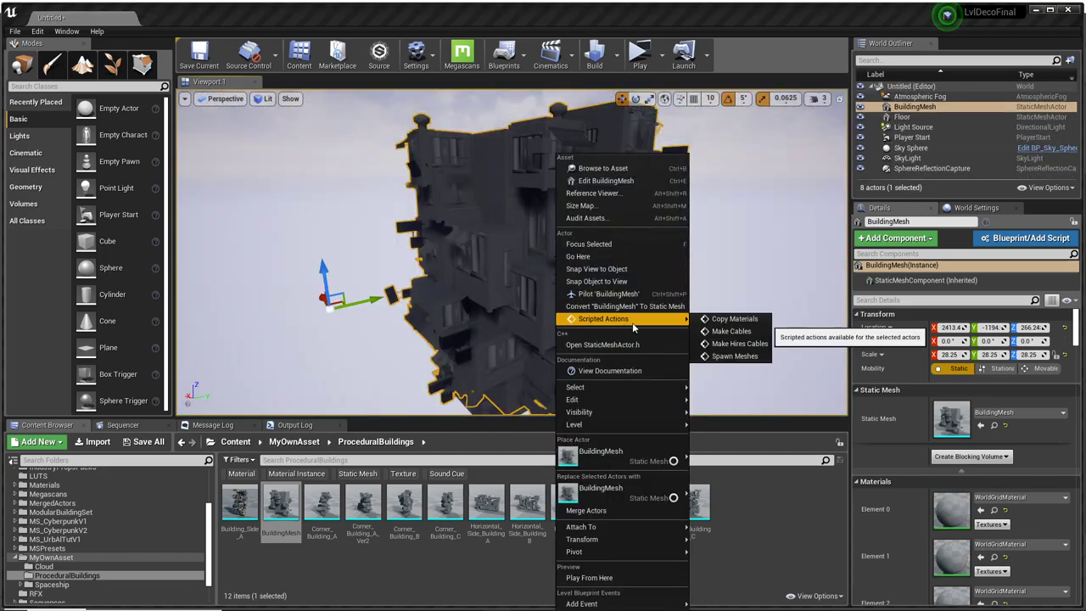
click(731, 356)
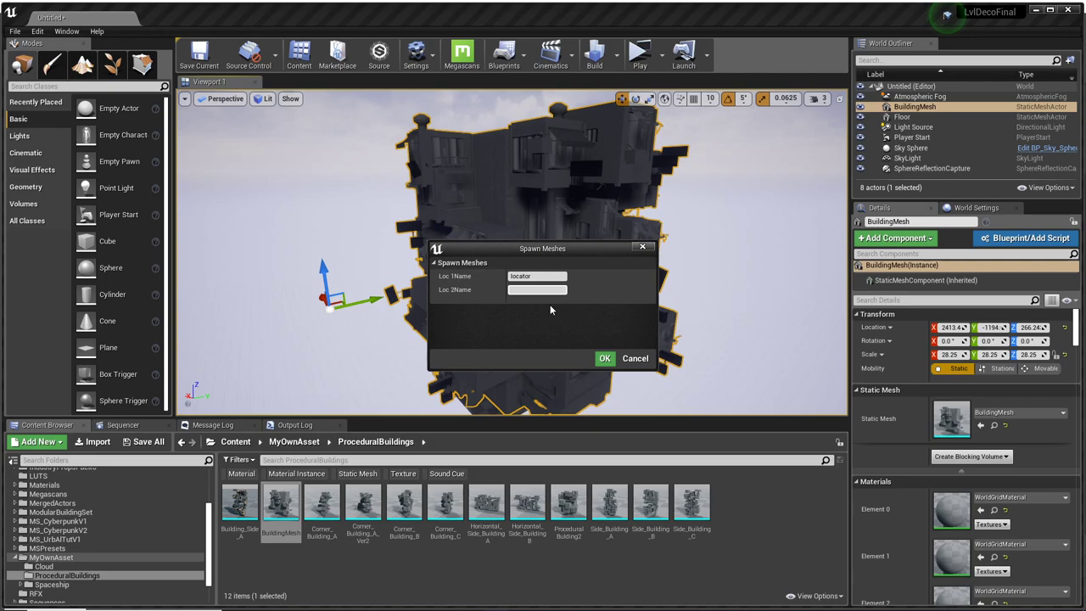
text(ffffffffffffffff)
click(607, 360)
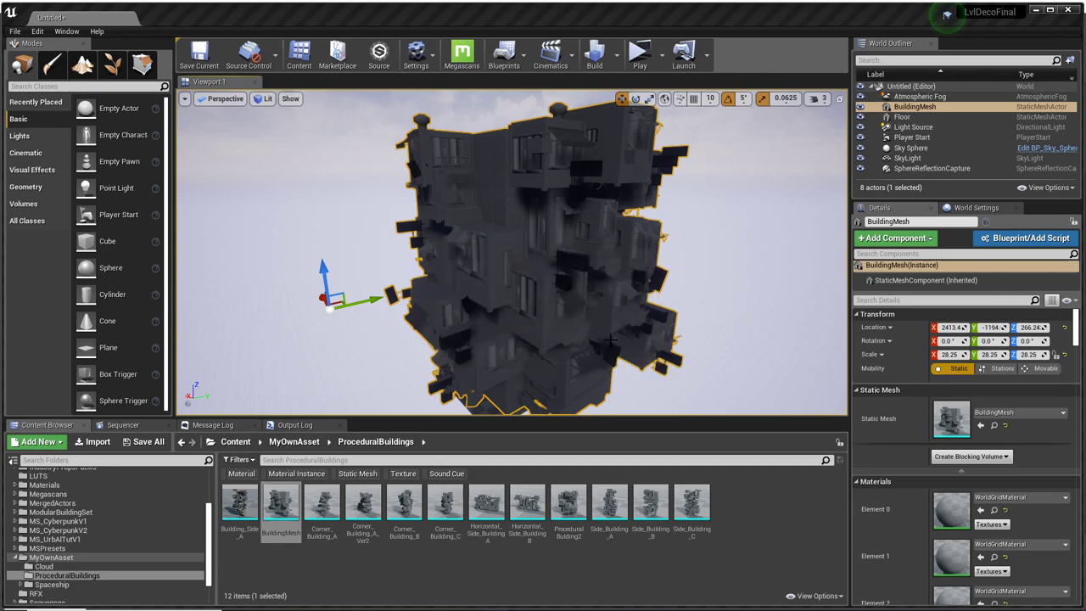
right_drag(609, 316, 615, 275)
mouse_move(512, 324)
right_down()
mouse_move(566, 324)
mouse_move(512, 324)
right_up()
click(571, 301)
Step: Place a BP_CableConnector from the Blueprints folder on a ledge of the building's facade
scroll(73, 522, up, 3)
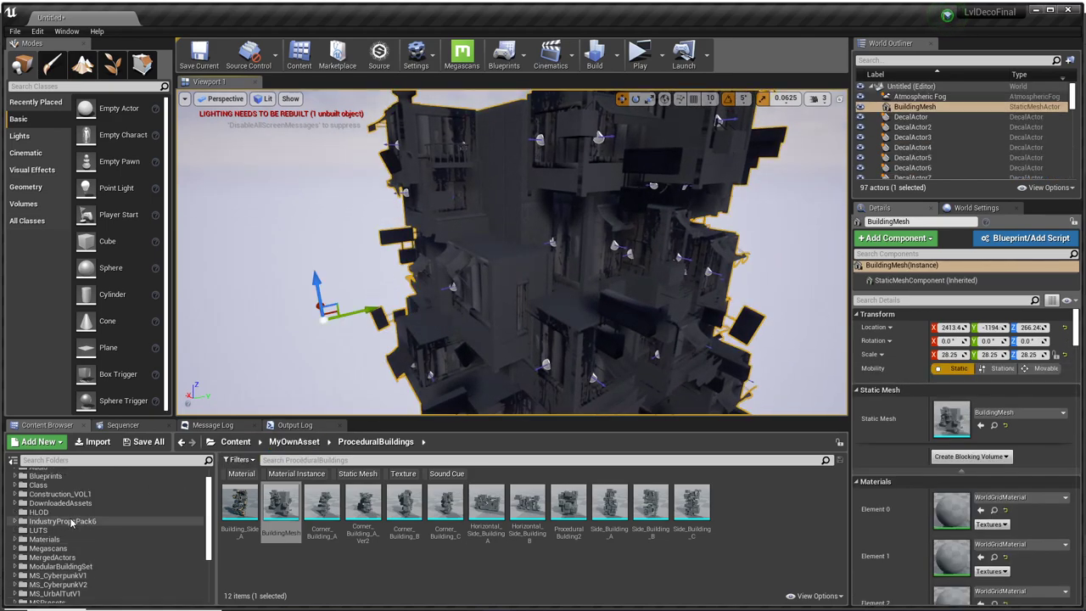
click(89, 495)
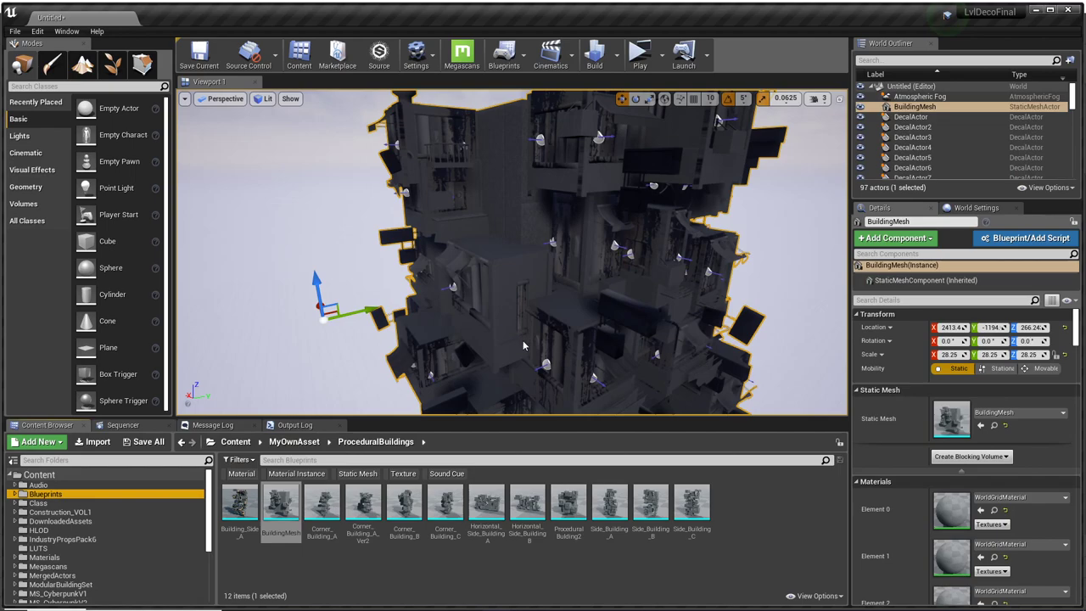
right_drag(545, 378, 573, 394)
right_drag(552, 347, 520, 359)
drag(404, 502, 473, 310)
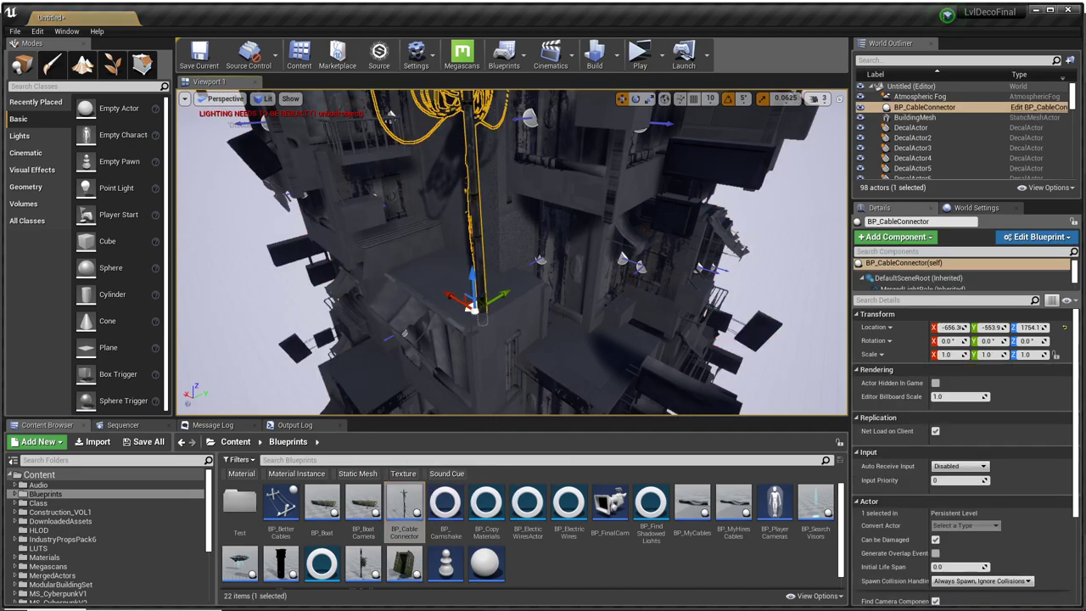
Step: Rotate the cable connector about its own pole axis by about 50 degrees
right_drag(472, 312, 538, 293)
key(e)
drag(577, 343, 603, 293)
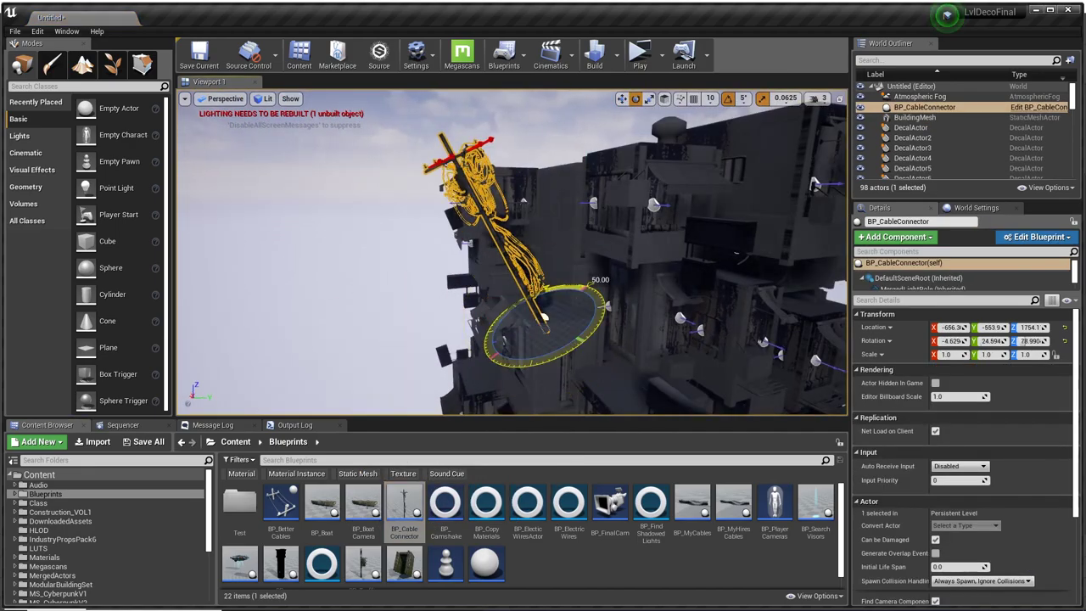
Step: Duplicate the tilted cable connector twice and position the copies at other spots on the facade
key(w)
click(664, 99)
alt+drag(516, 263, 562, 295)
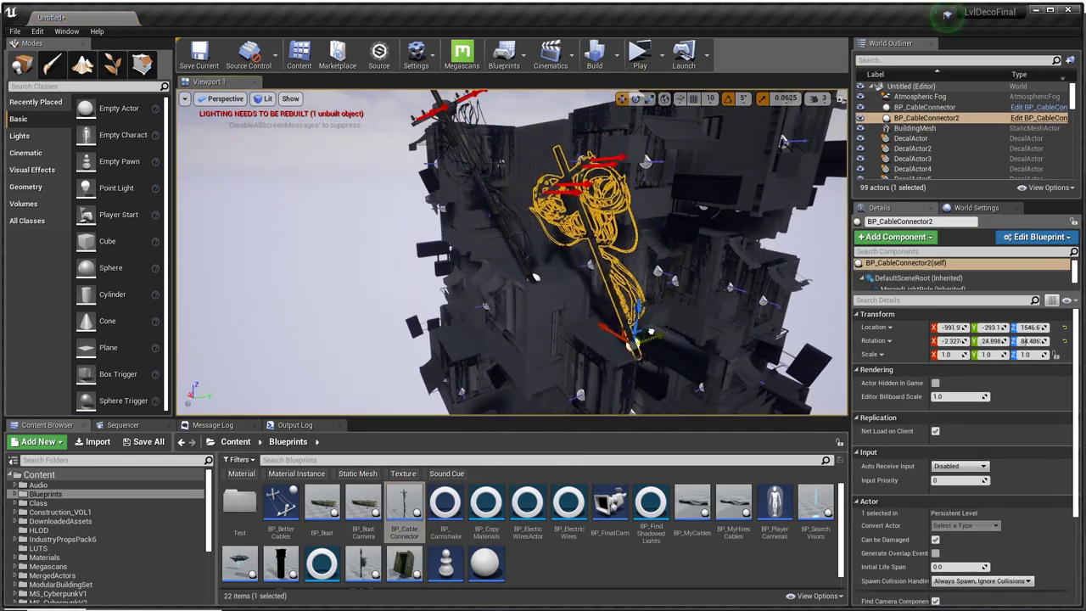
right_drag(651, 332, 627, 332)
key(e)
drag(628, 332, 499, 256)
key(w)
right_drag(484, 346, 508, 279)
Step: Select BP_CableConnector and BP_CableConnector2 and run the Make Cables scripted action on them
click(504, 170)
right_drag(504, 170, 500, 136)
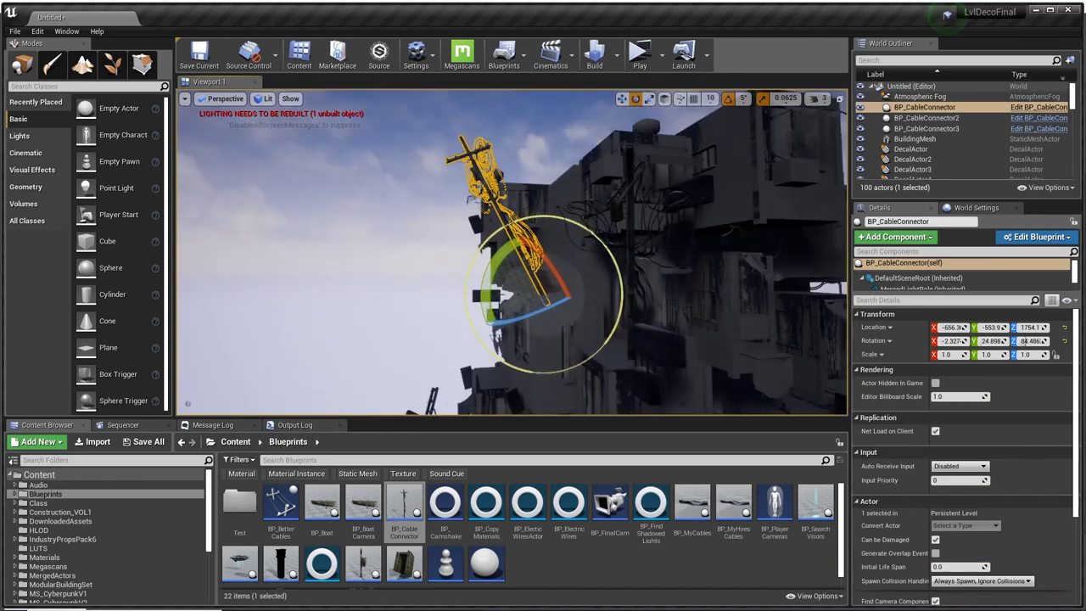
ctrl+click(630, 220)
right_click(634, 214)
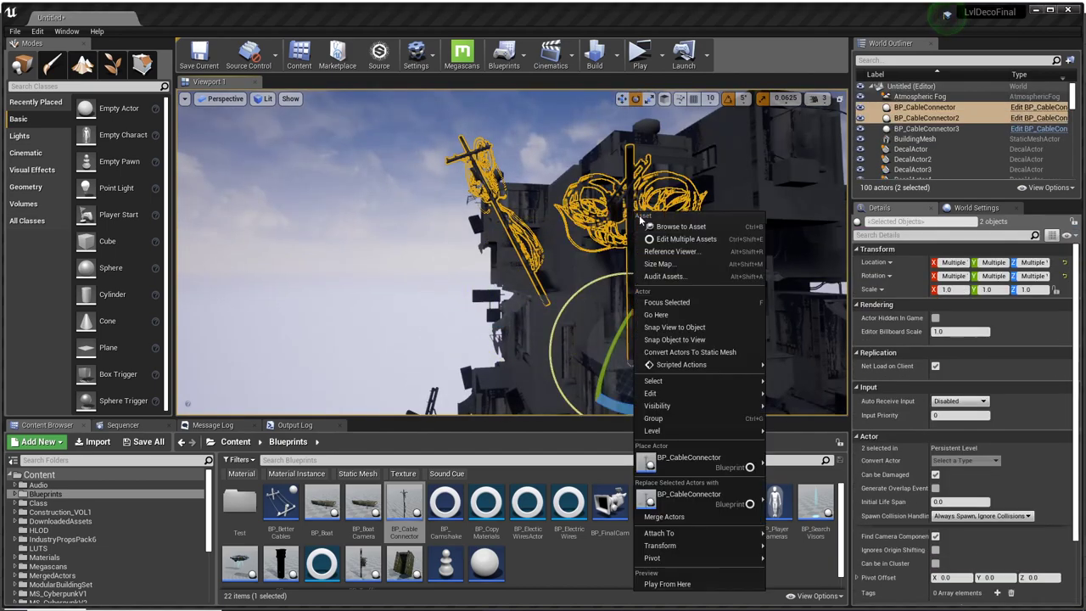
click(812, 377)
Step: Select all four BP_MyCables actors between the connectors and review the Merge Actors settings without merging
right_drag(414, 293, 553, 259)
click(415, 294)
click(543, 265)
ctrl+click(493, 201)
ctrl+click(430, 255)
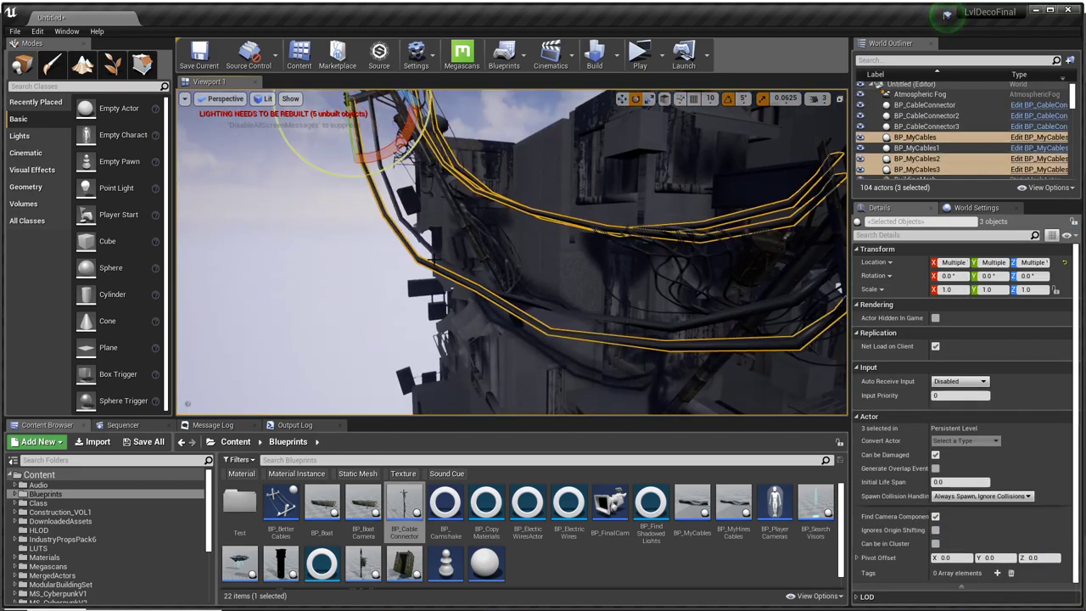
ctrl+click(430, 250)
key(ctrl+z)
ctrl+click(497, 289)
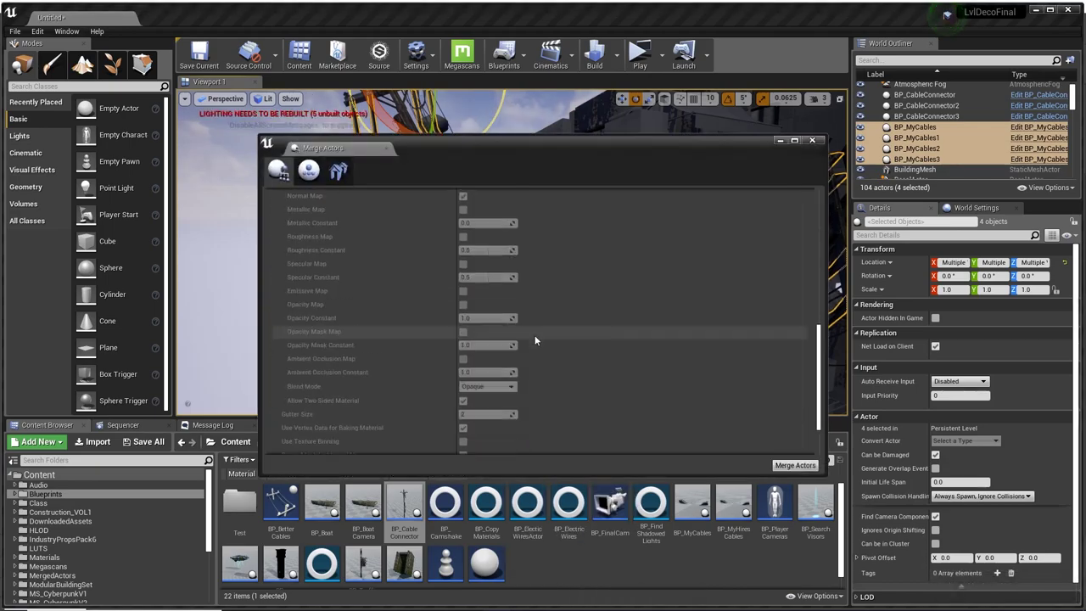
scroll(534, 340, up, 5)
click(813, 141)
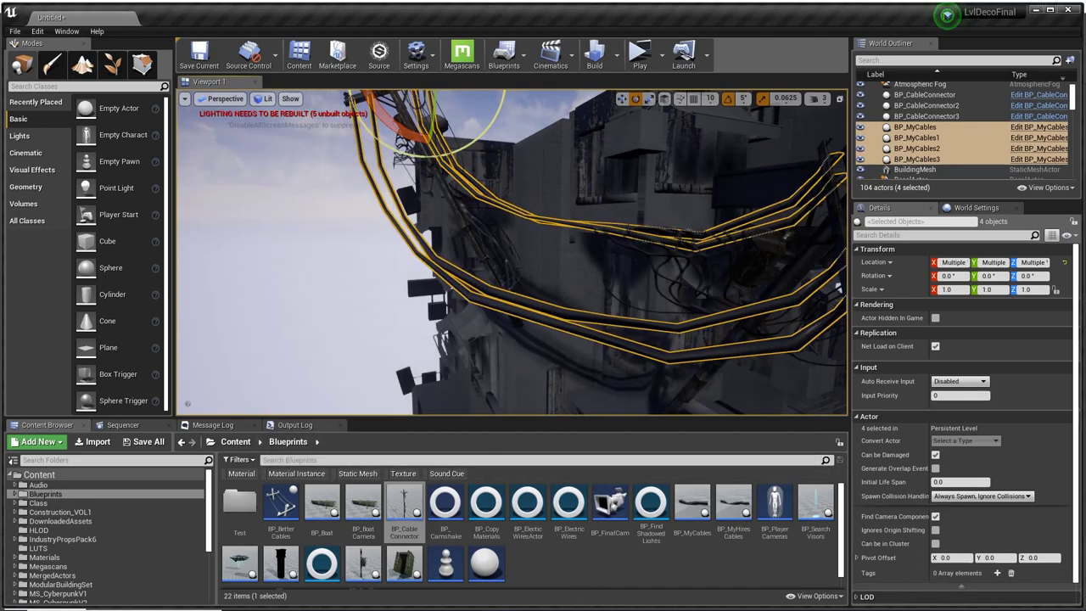
Step: Run the Make Cables scripted action between BP_CableConnector2 and BP_CableConnector3 and deselect the connectors
right_drag(617, 268, 607, 297)
click(597, 222)
ctrl+click(405, 326)
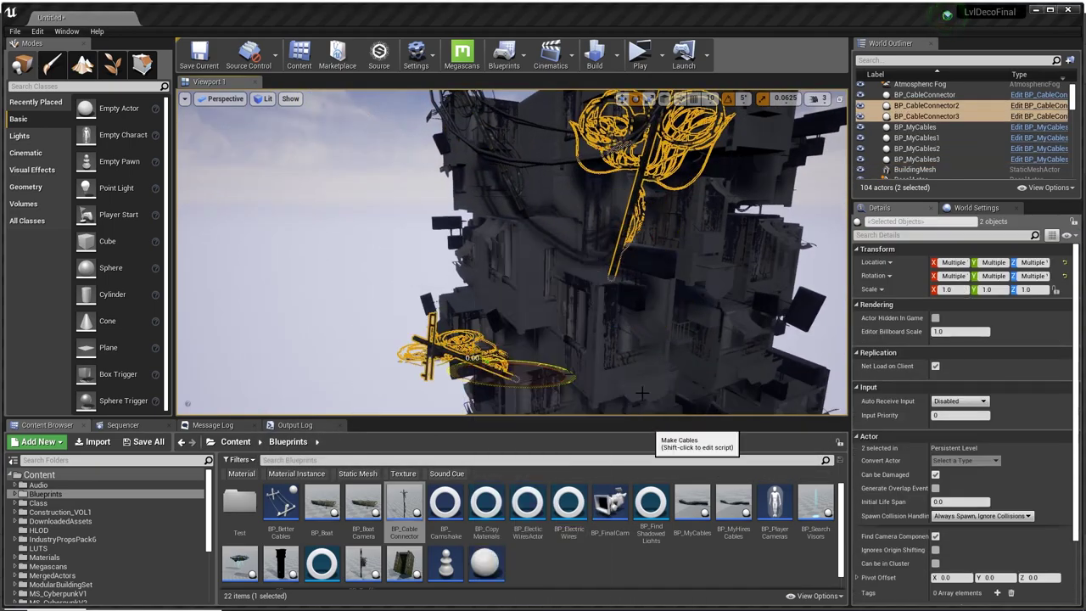
click(715, 340)
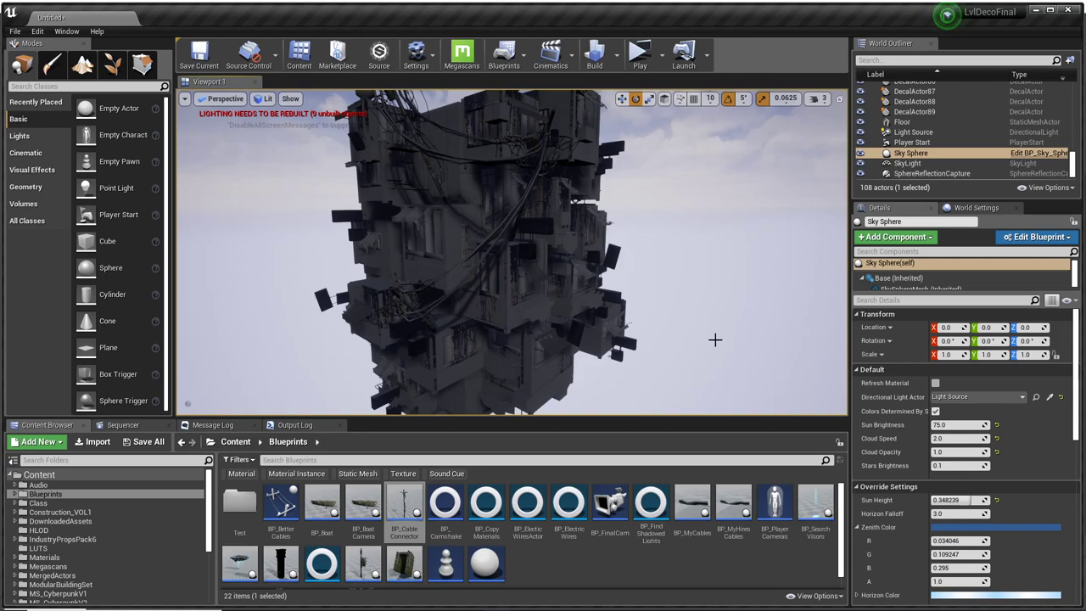